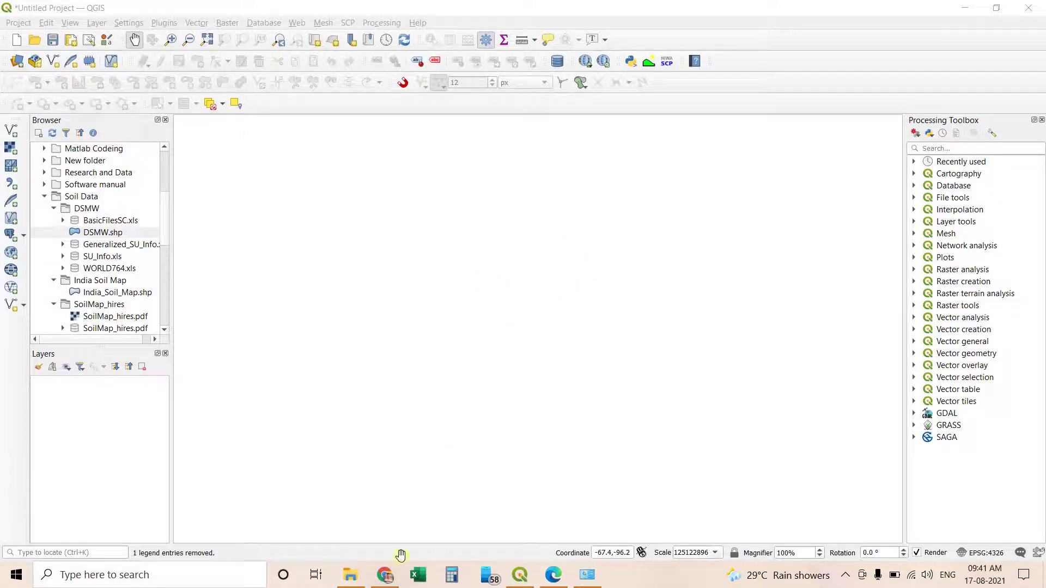
Step: Google 'FAO soil map' in Chrome to reach the FAO/UNESCO Soil Map of the World page
click(385, 574)
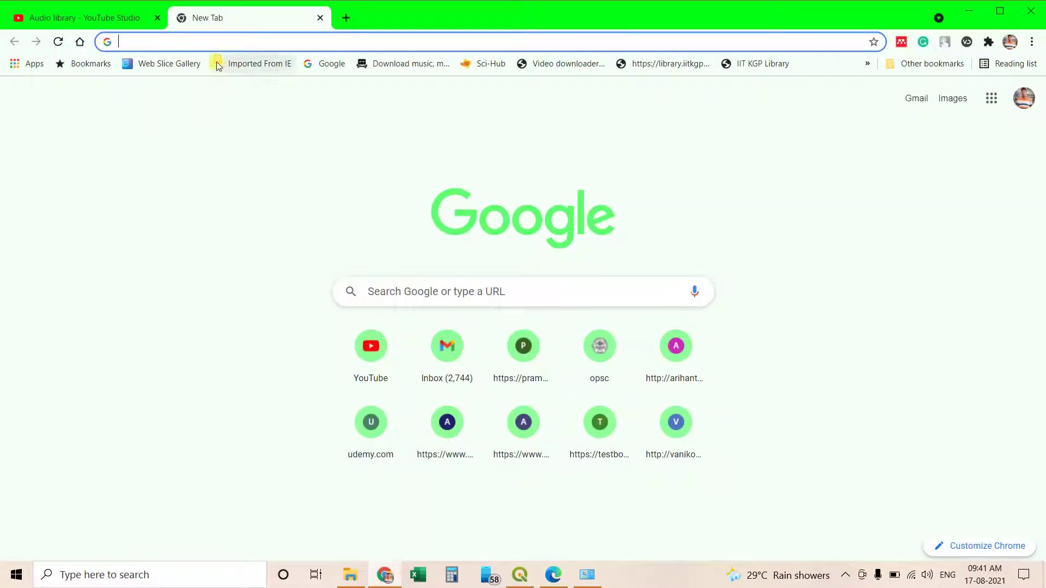
text(FAO)
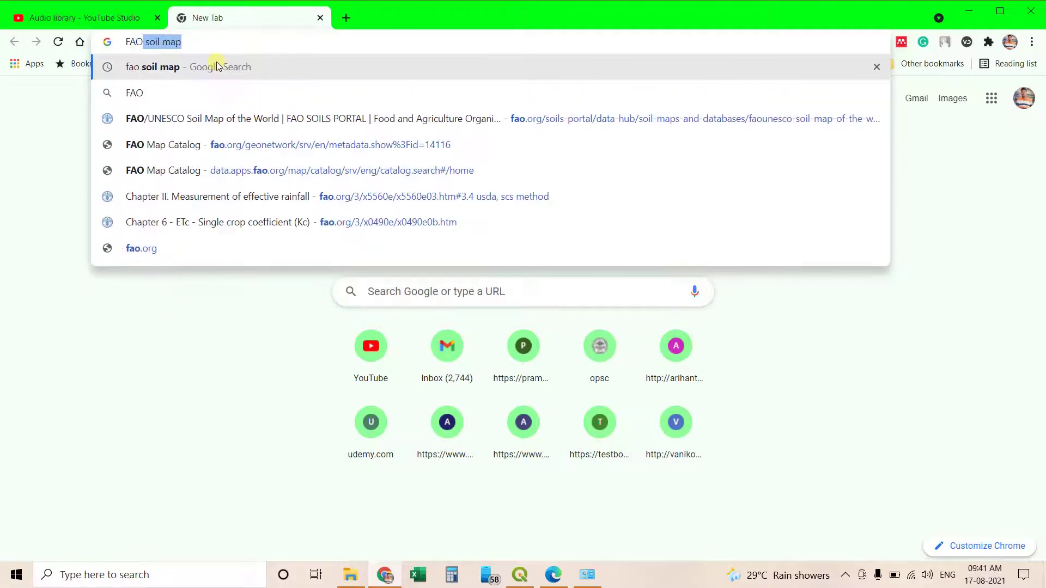
text( so)
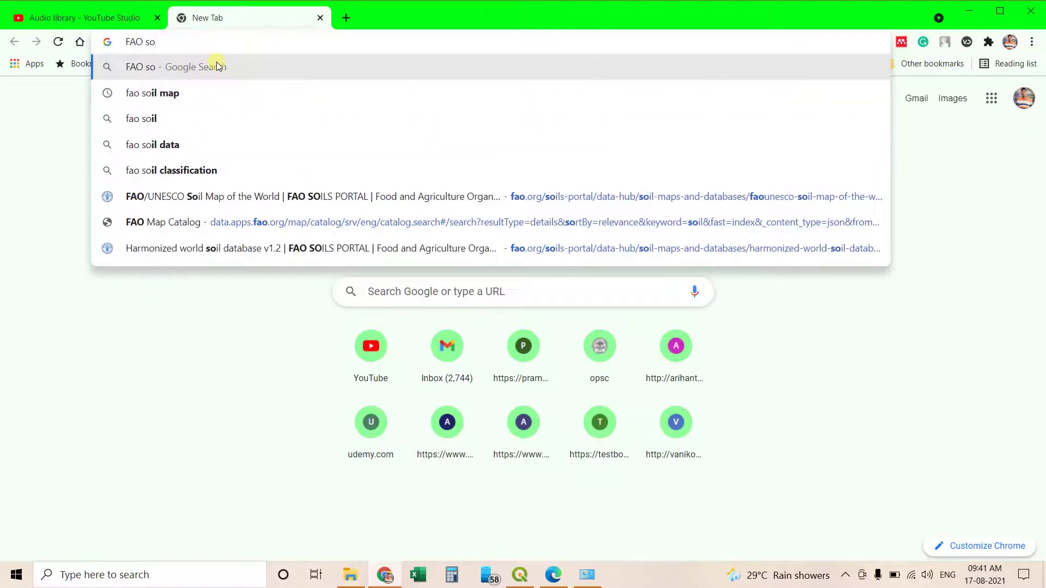
text(il map)
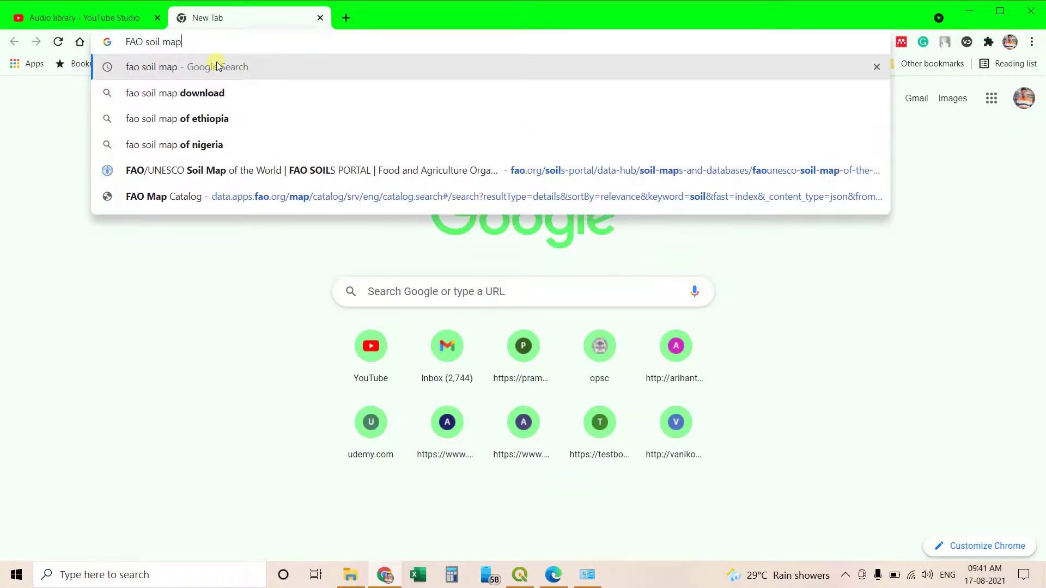
key(Return)
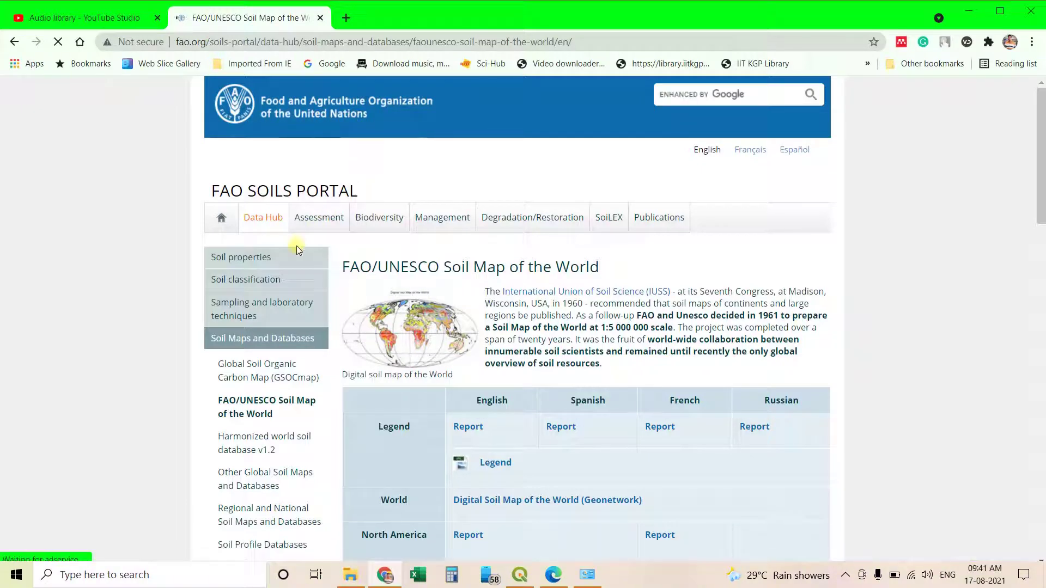
Step: Scroll the Soil Map of the World page down to the Digital Soil Map of the World data table
scroll(300, 248, down, 4)
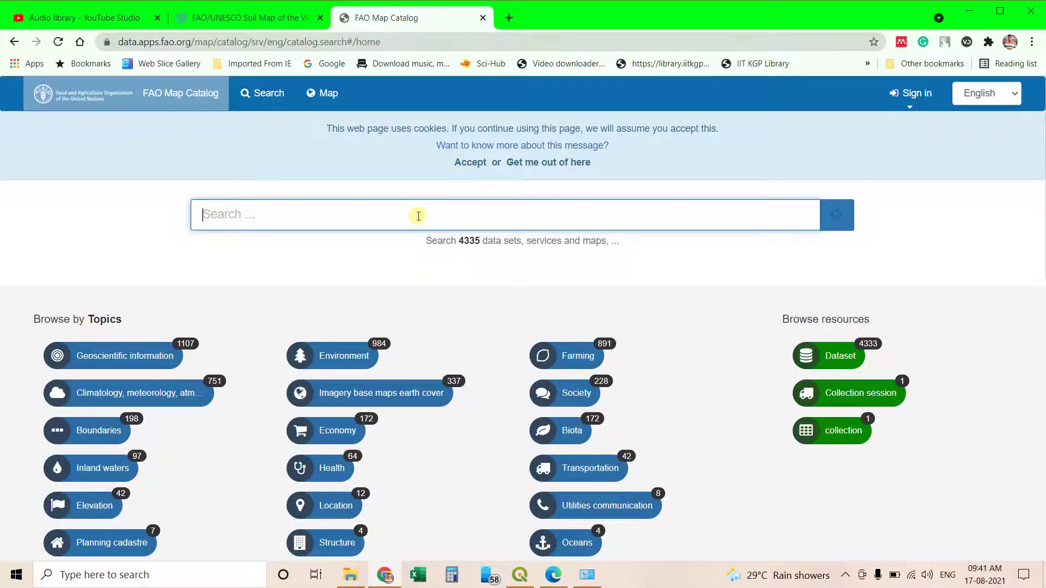
Step: Search the FAO Map Catalog for 'Soil map of w' and browse the results
text(Soil ma)
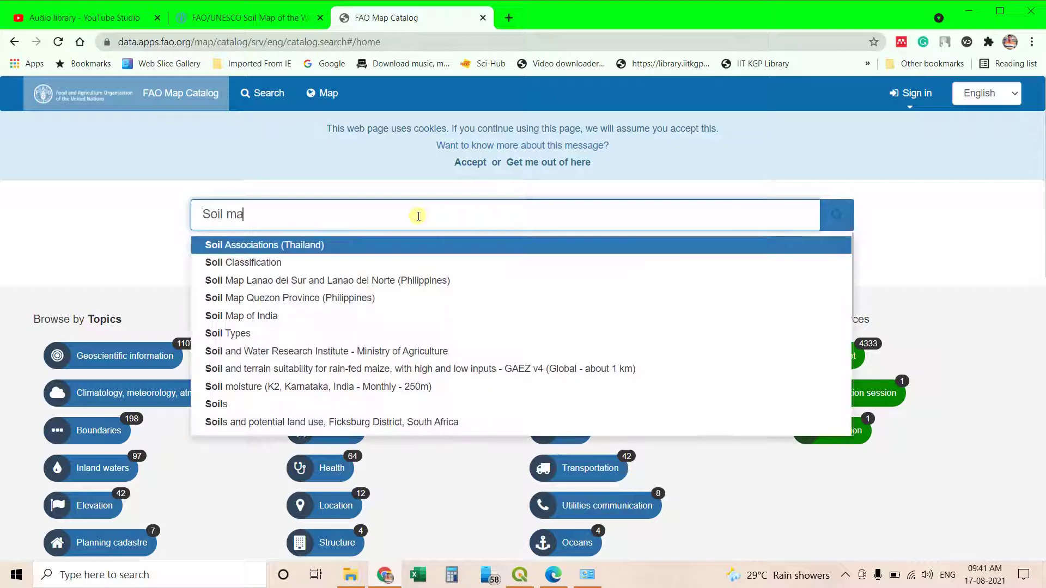
text(p of )
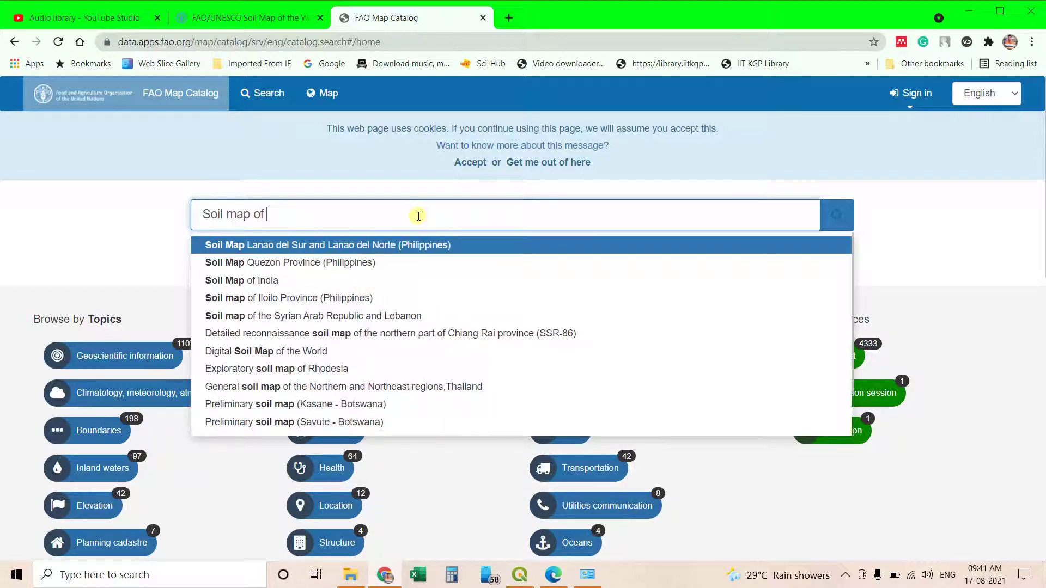
text(wor)
key(Return)
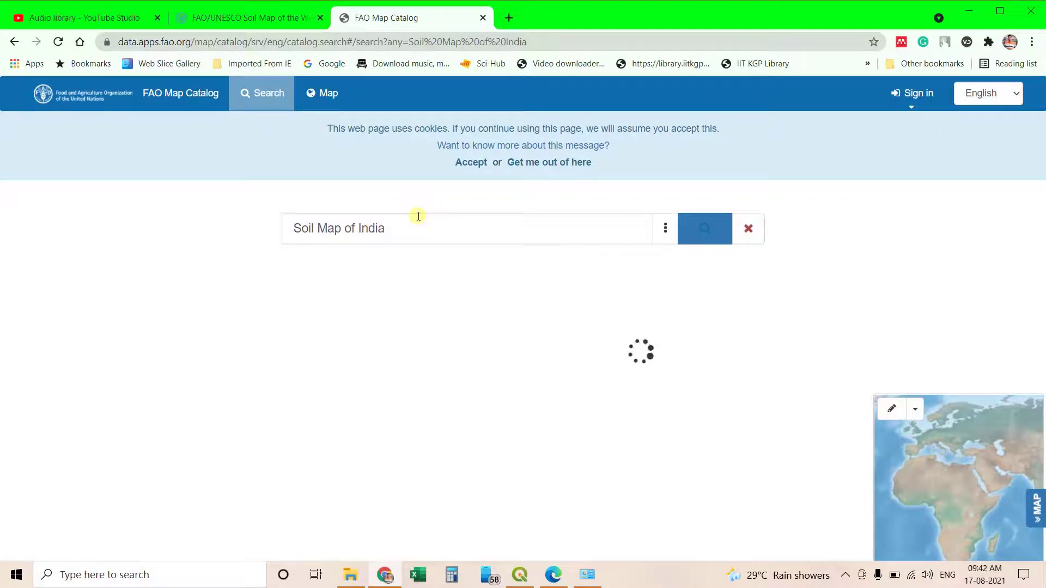
scroll(417, 216, down, 10)
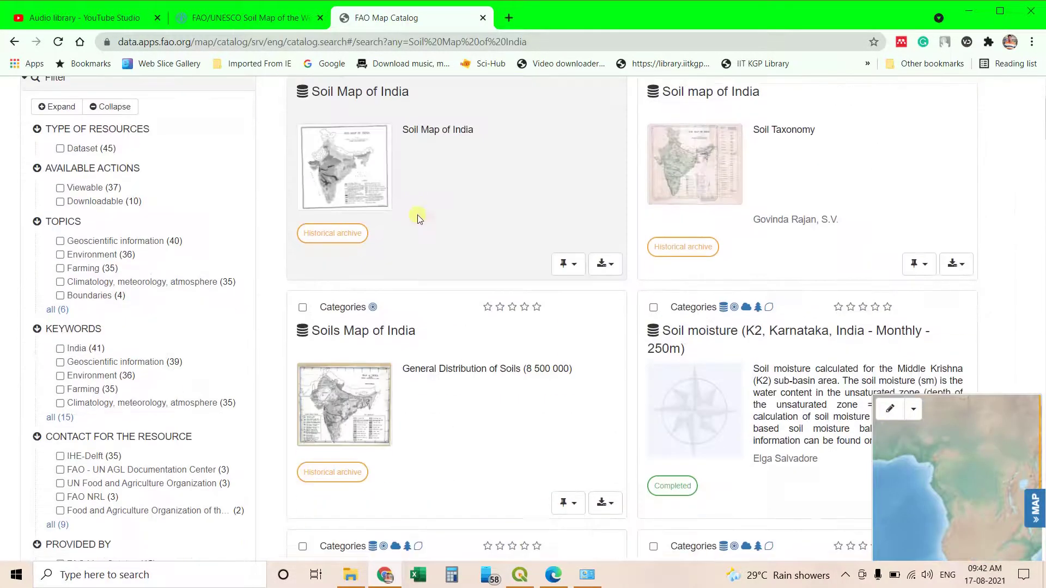
scroll(418, 216, down, 5)
scroll(418, 216, up, 15)
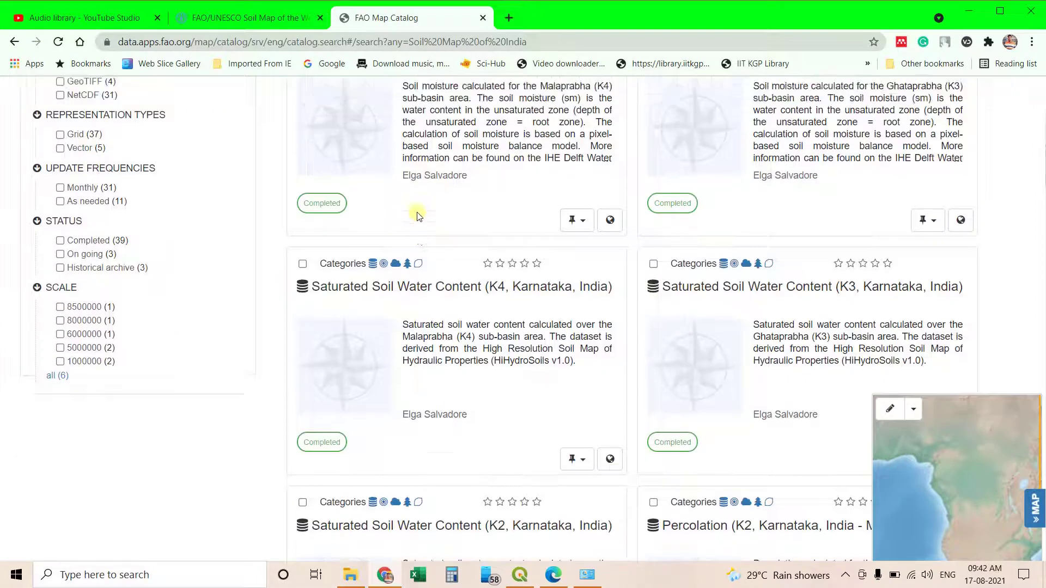
Step: Replace the query with 'Digital soil map of world' and run the search
drag(398, 232, 256, 216)
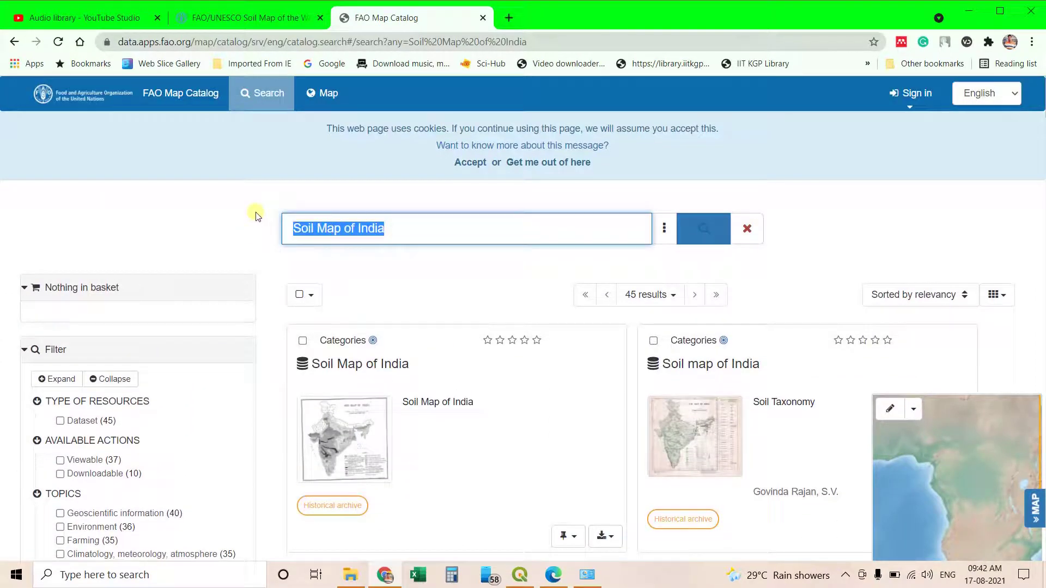
text(Digital)
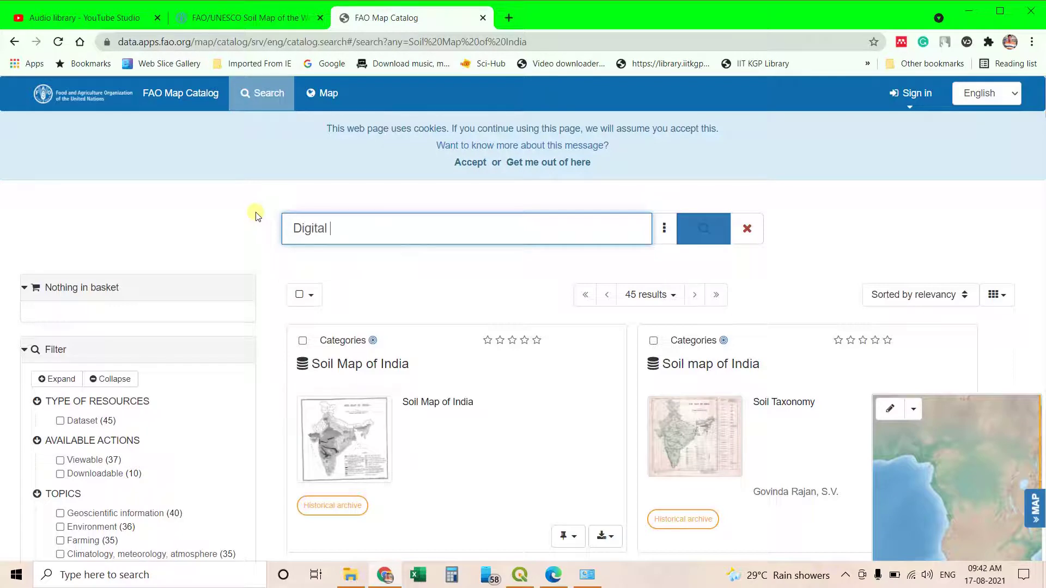
text( spoil map of world\)
key(Return)
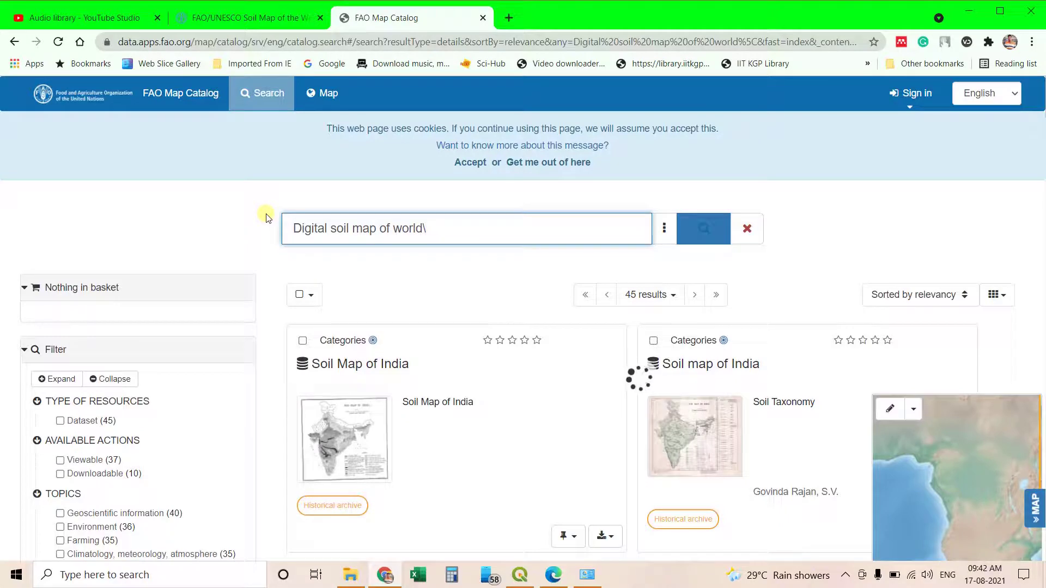
scroll(268, 216, down, 2)
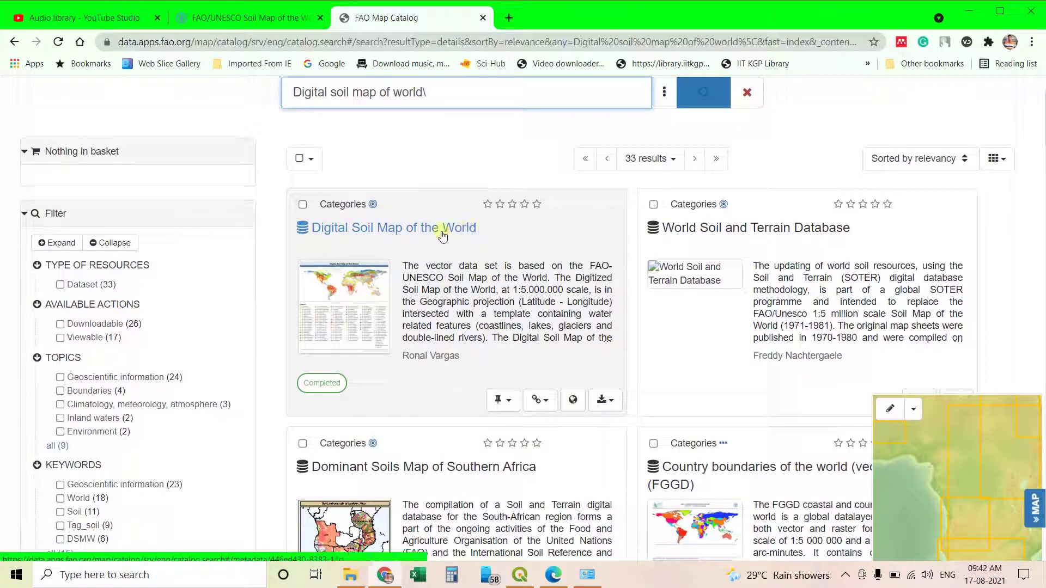
Step: Show the Digital Soil Map of the World download formats, then minimize Chrome
scroll(473, 249, down, 3)
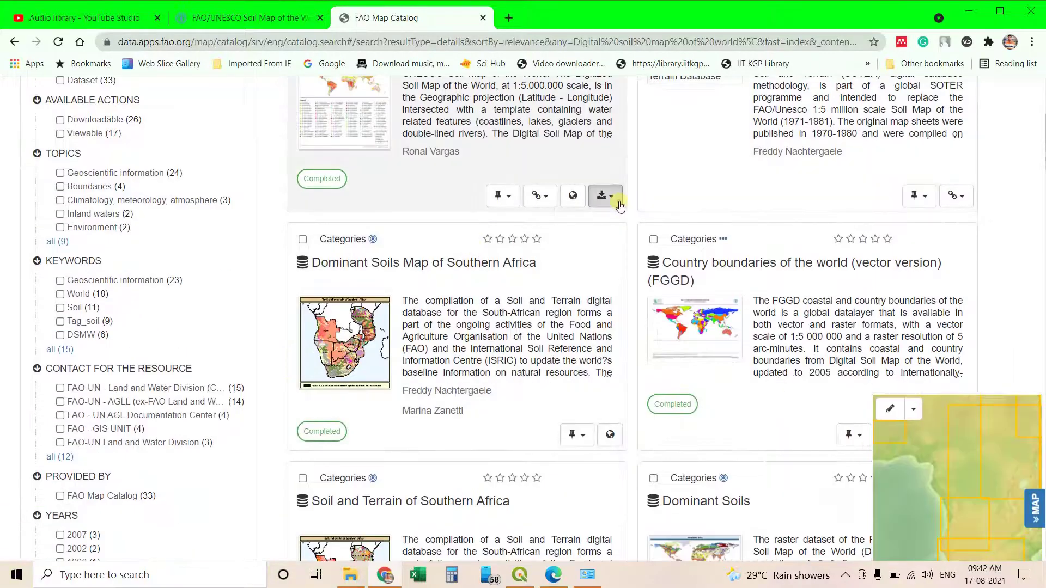
click(605, 196)
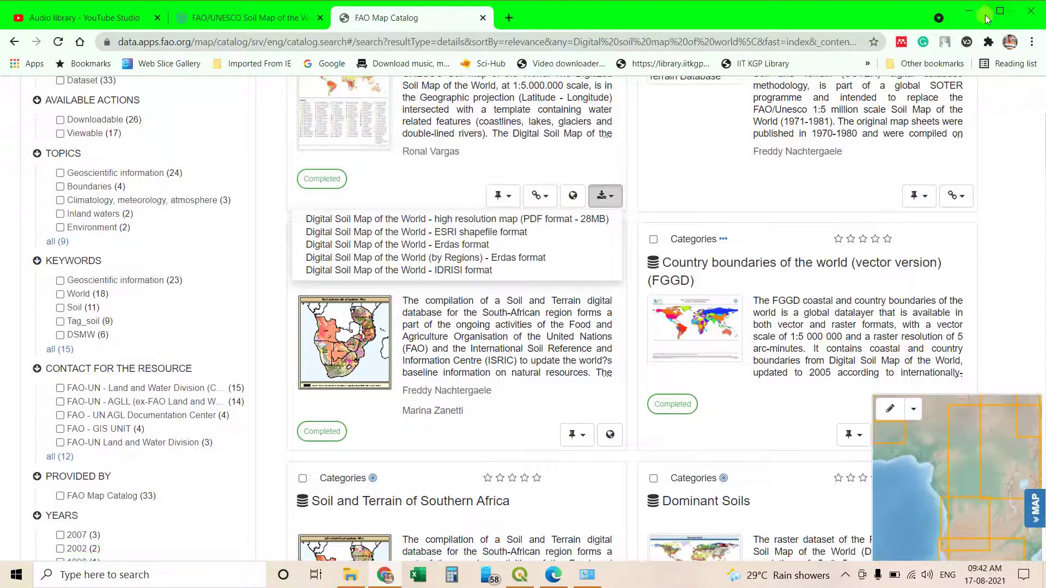
click(971, 12)
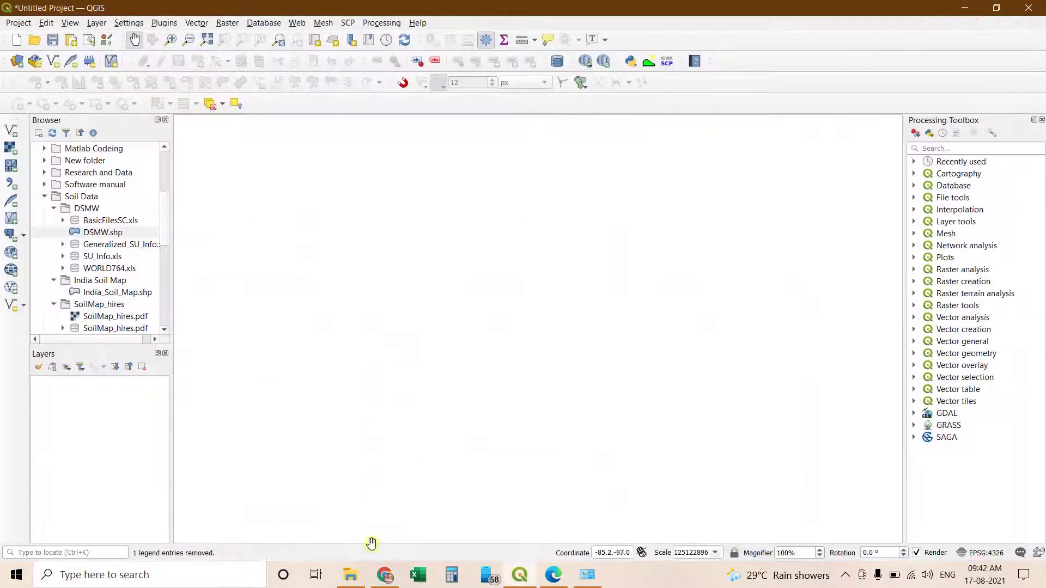
Step: Browse the Soil Data folder in File Explorer, check DSMW, then open SoilMap_hires
click(350, 574)
click(216, 44)
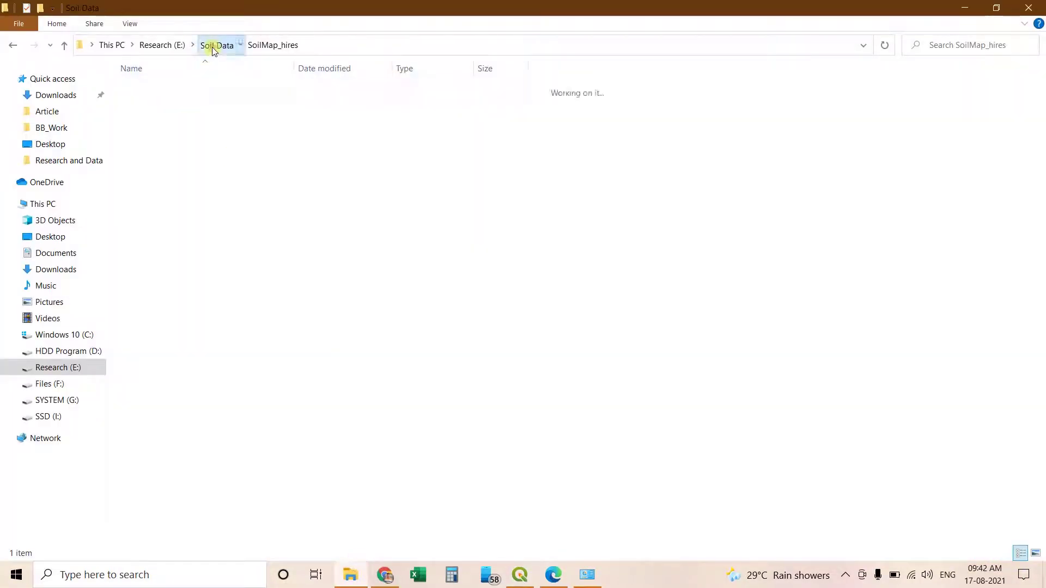
drag(198, 192, 148, 134)
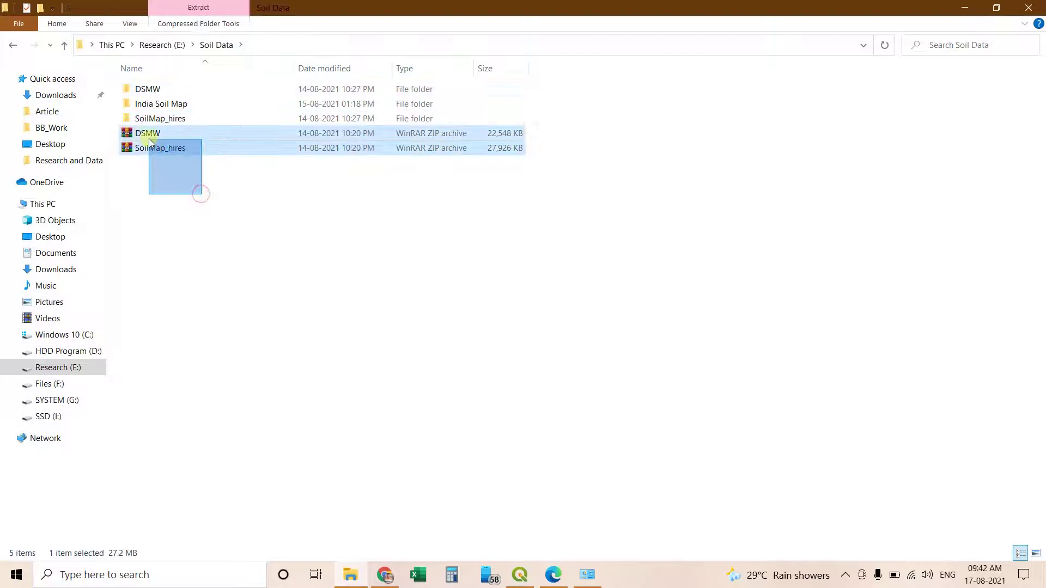
click(175, 170)
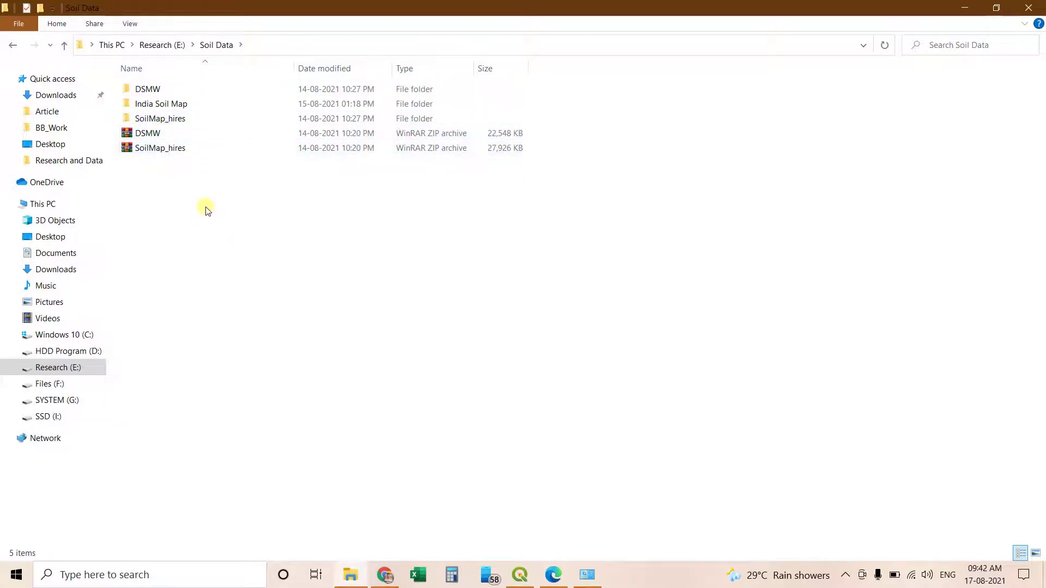
double_click(196, 90)
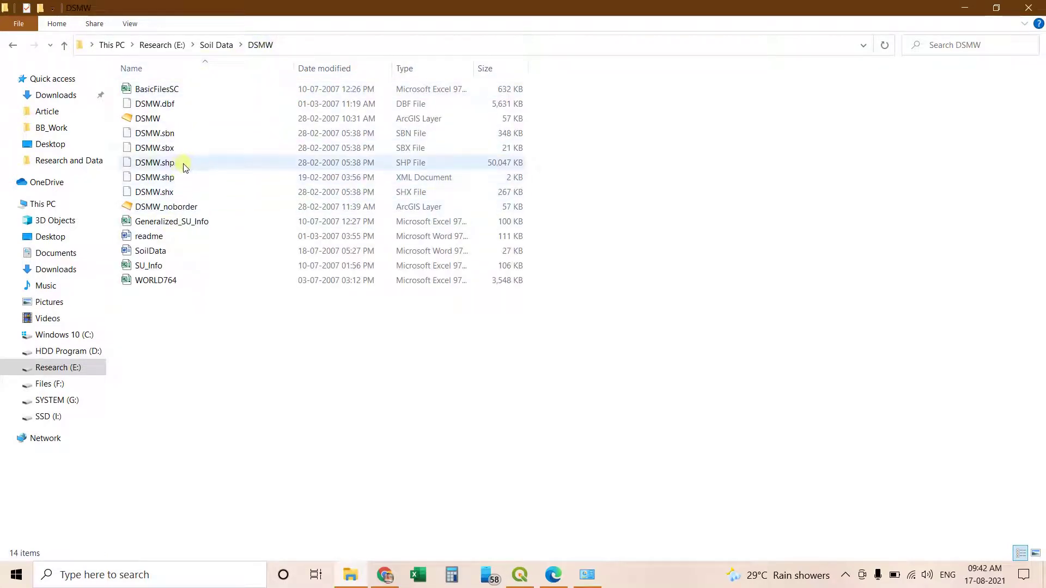
click(64, 46)
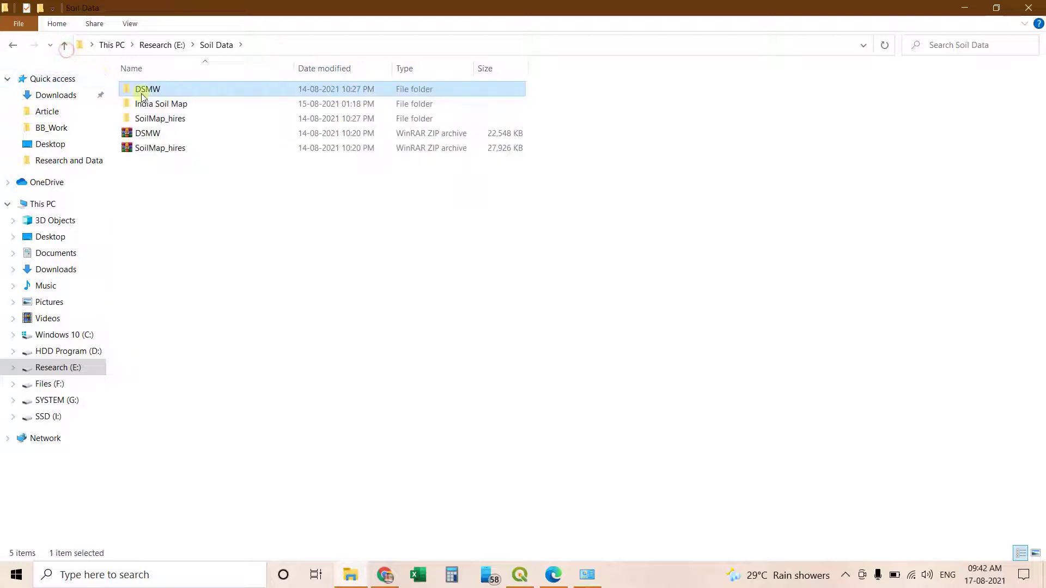
double_click(167, 118)
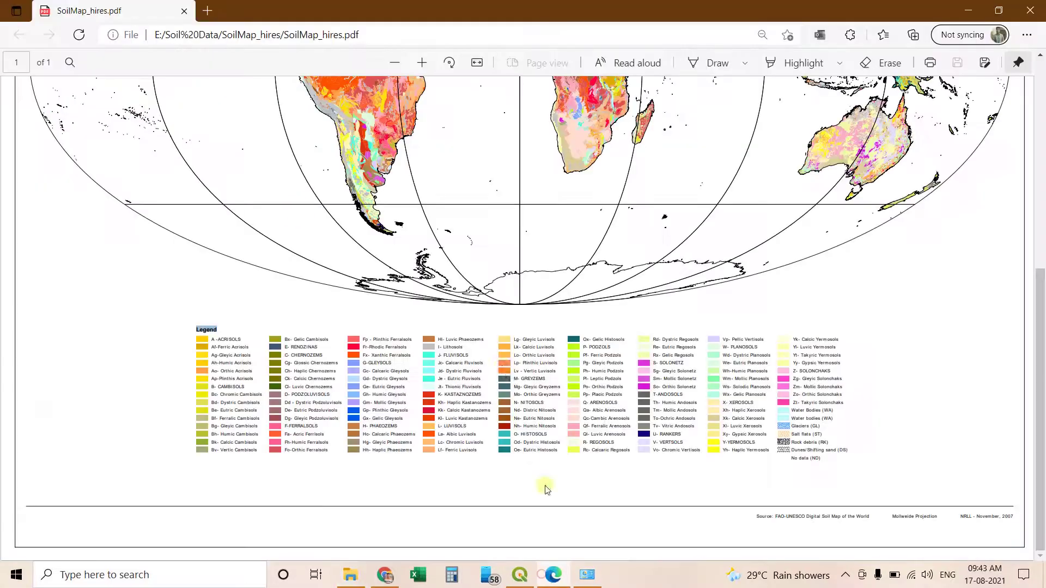
Step: Zoom into the SoilMap_hires.pdf legend until classes like A-ACRISOLS are readable
scroll(437, 319, up, 5)
scroll(437, 321, down, 4)
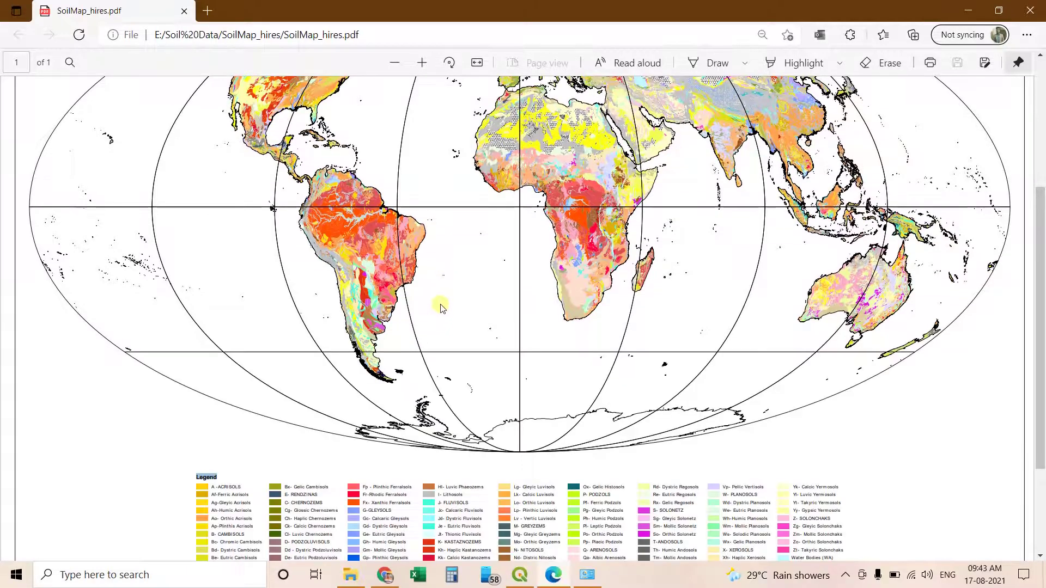
scroll(441, 308, down, 3)
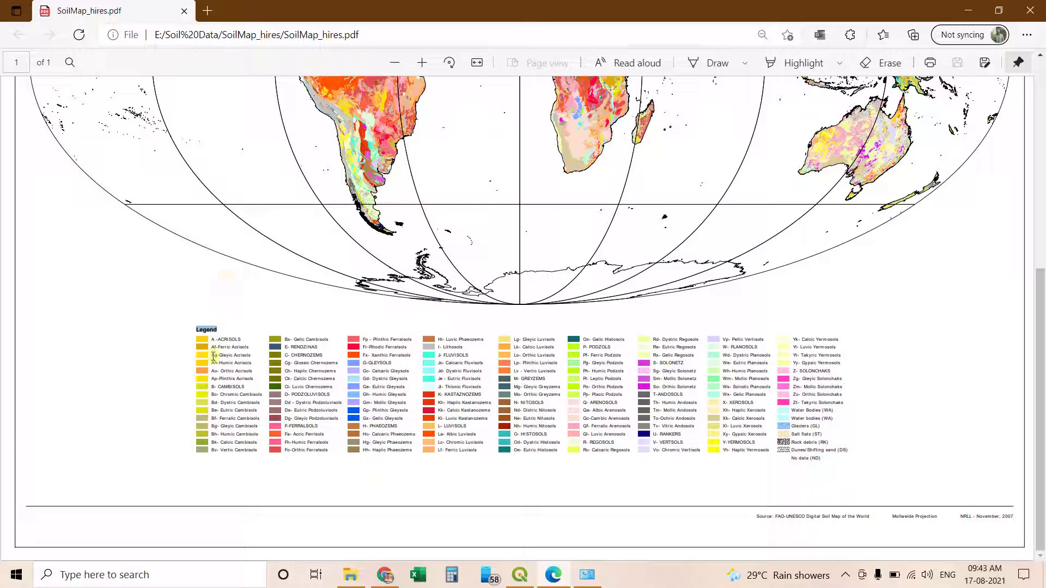
scroll(215, 358, up, 5)
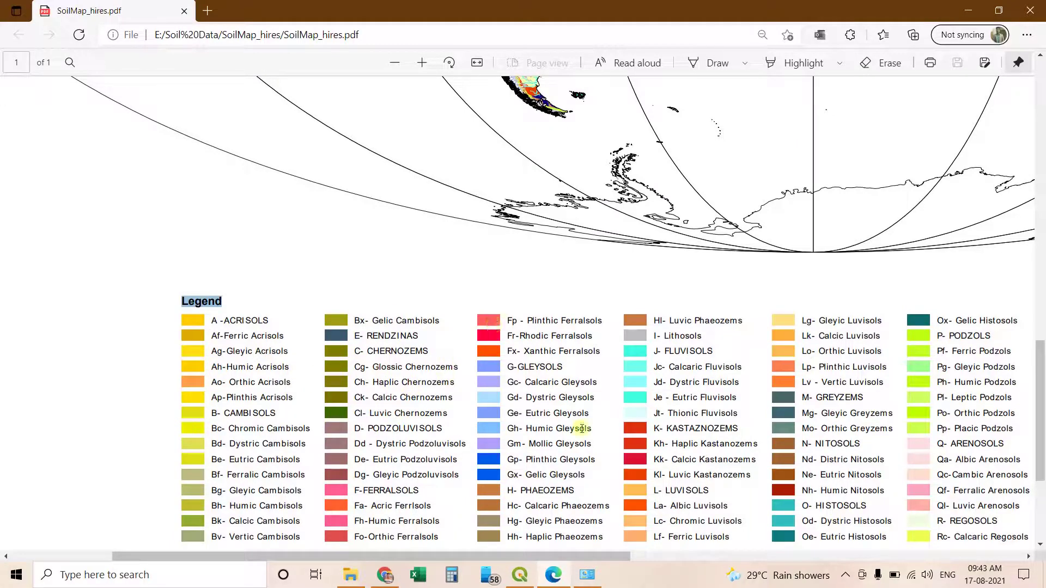
Step: Add DSMW.shp from the Browser's Soil Data > DSMW folder to the map and select it
click(515, 579)
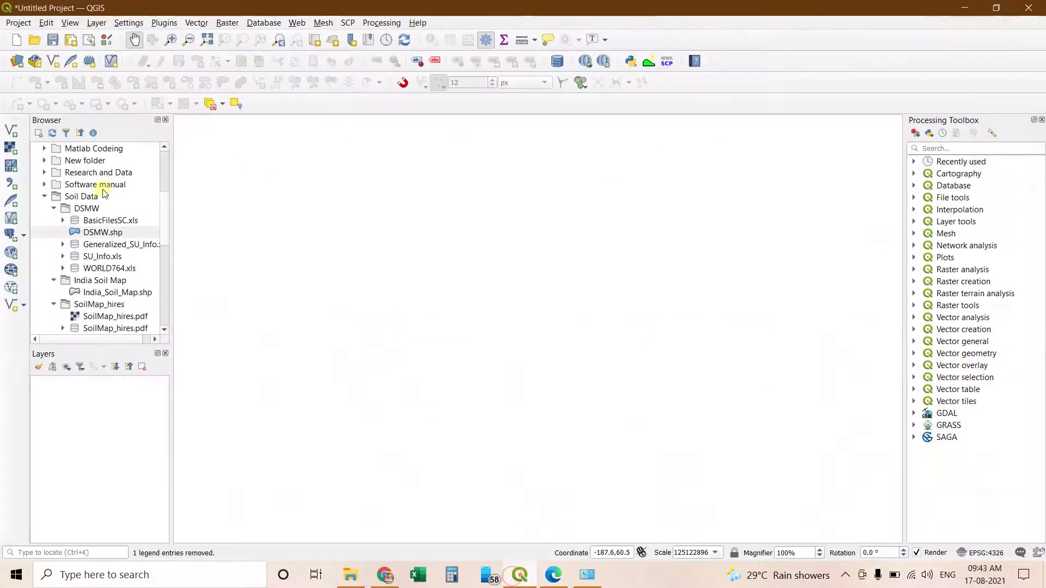
click(53, 208)
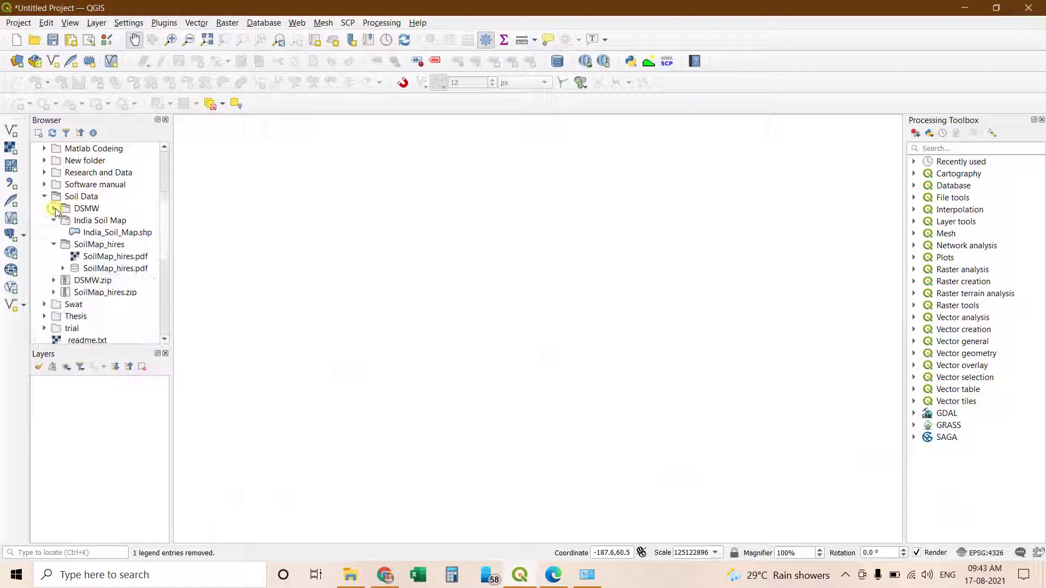
click(54, 208)
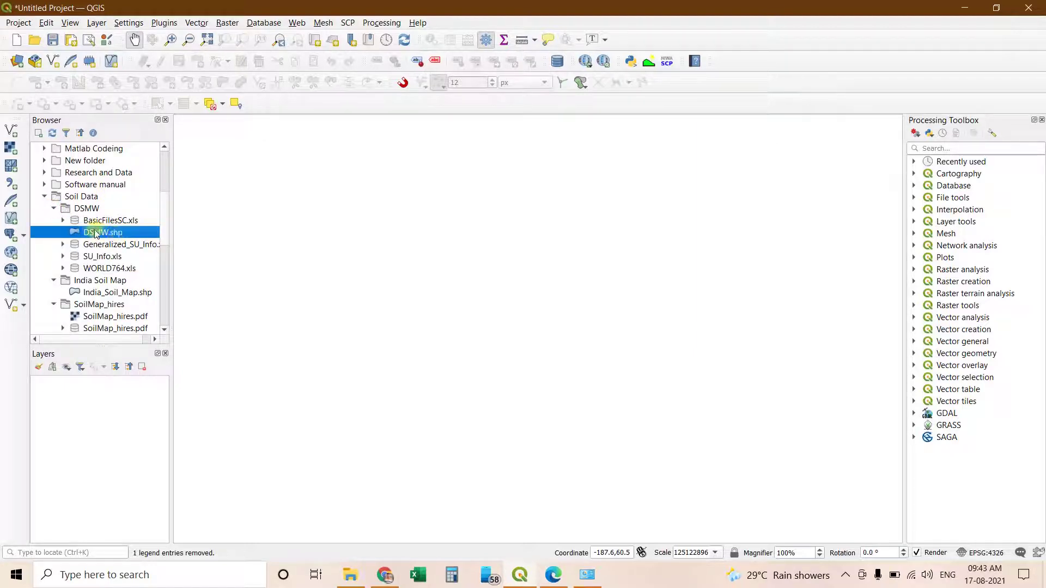
drag(118, 236, 303, 240)
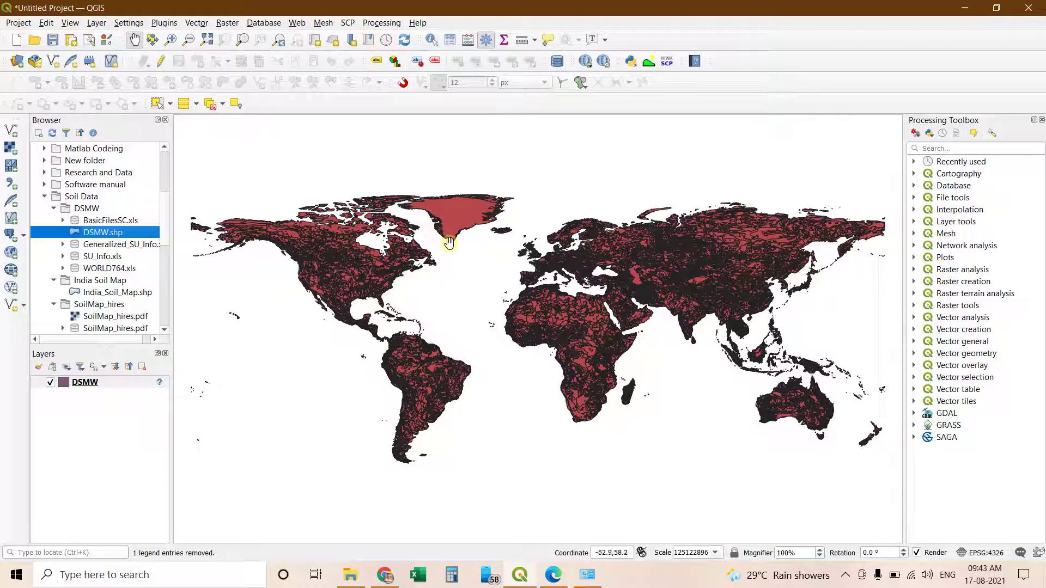
click(102, 383)
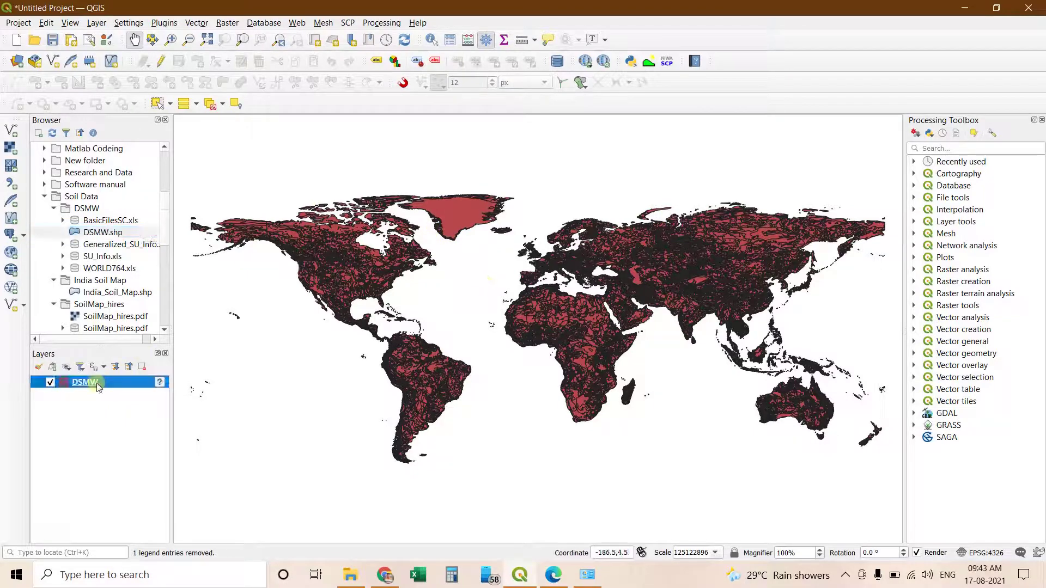
Step: Set the DSMW layer's symbology to Categorized using the DOMSOI field
right_click(104, 383)
click(115, 380)
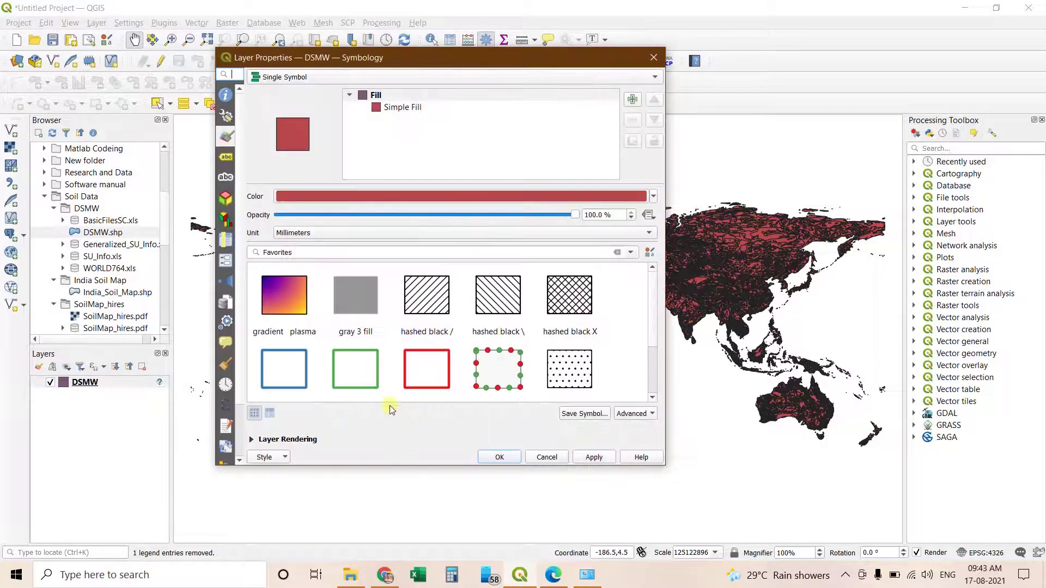
click(279, 76)
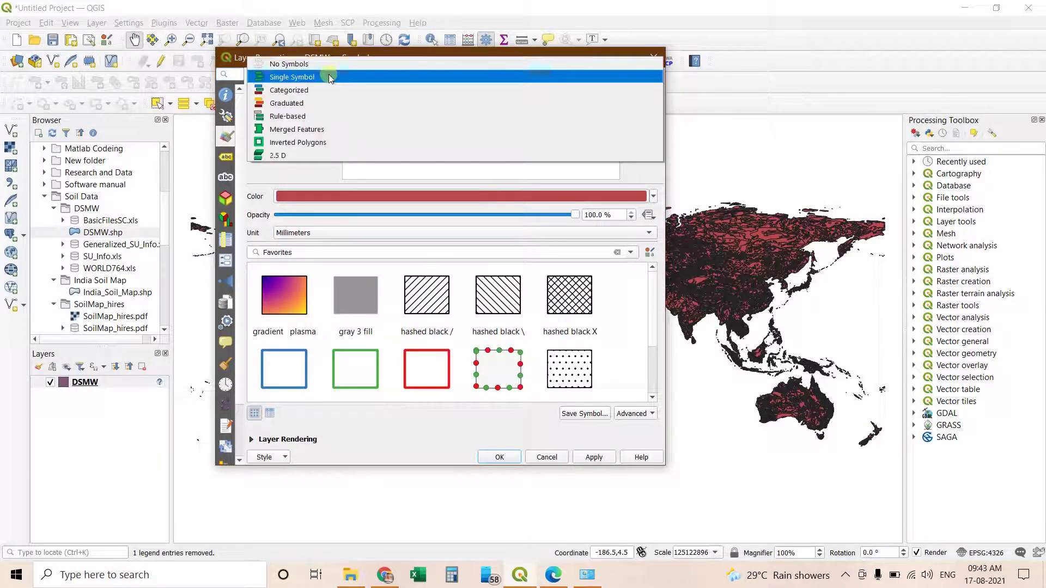
click(319, 91)
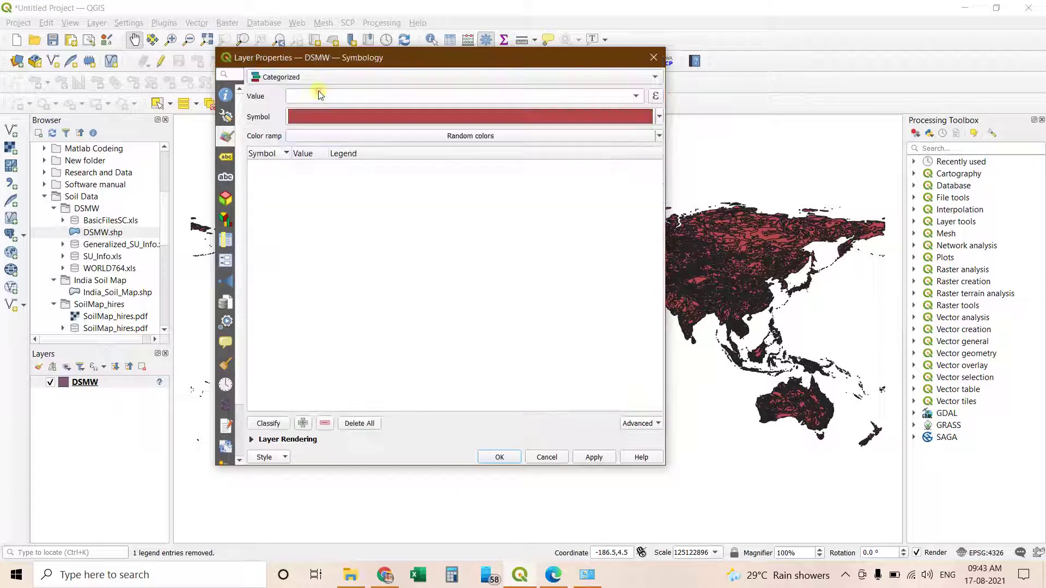
click(639, 101)
scroll(381, 155, down, 2)
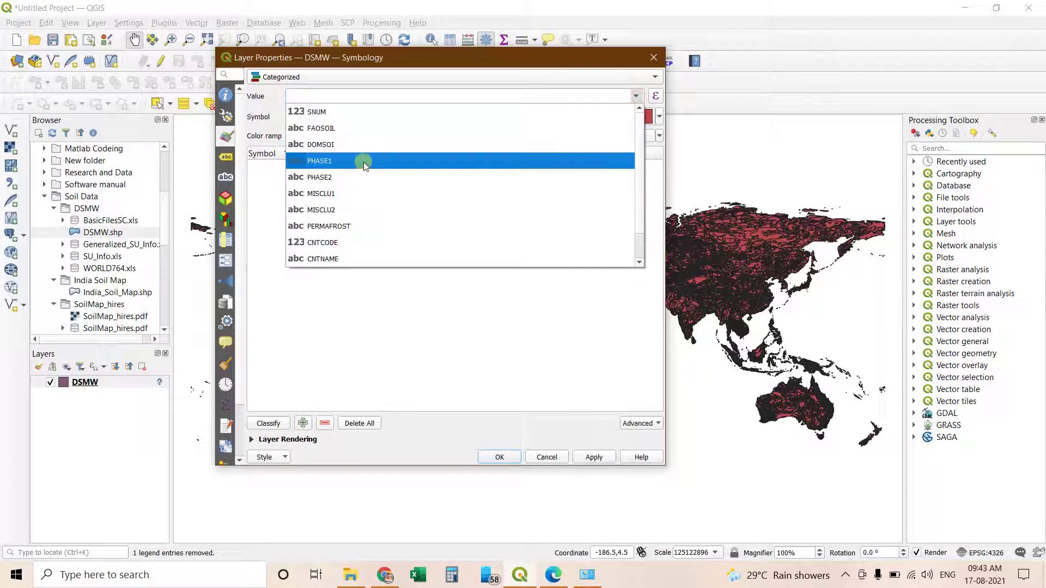
click(333, 147)
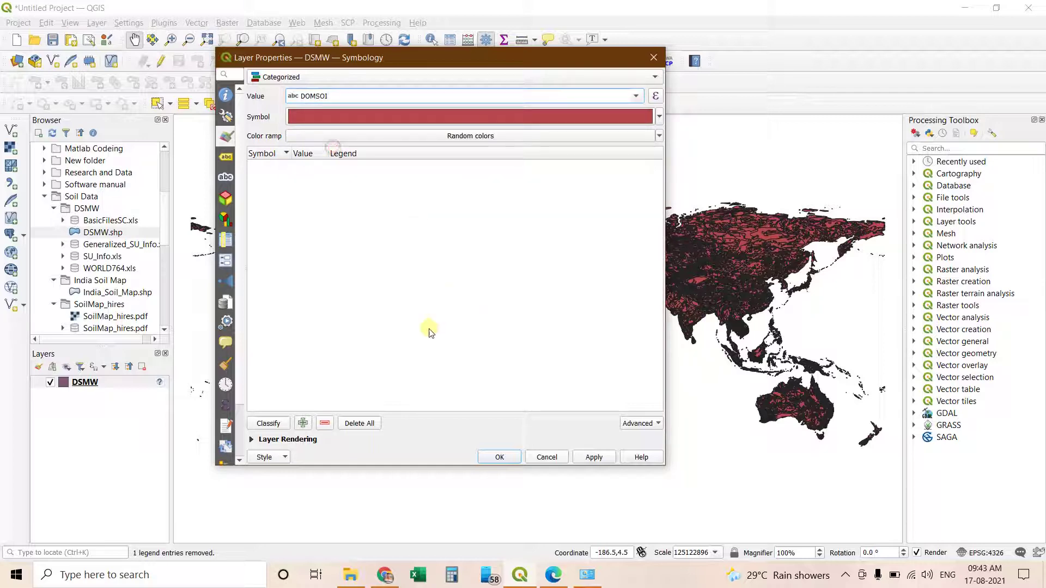
Step: Classify DOMSOI into random-colour categories, exclude all other values, and apply
click(269, 424)
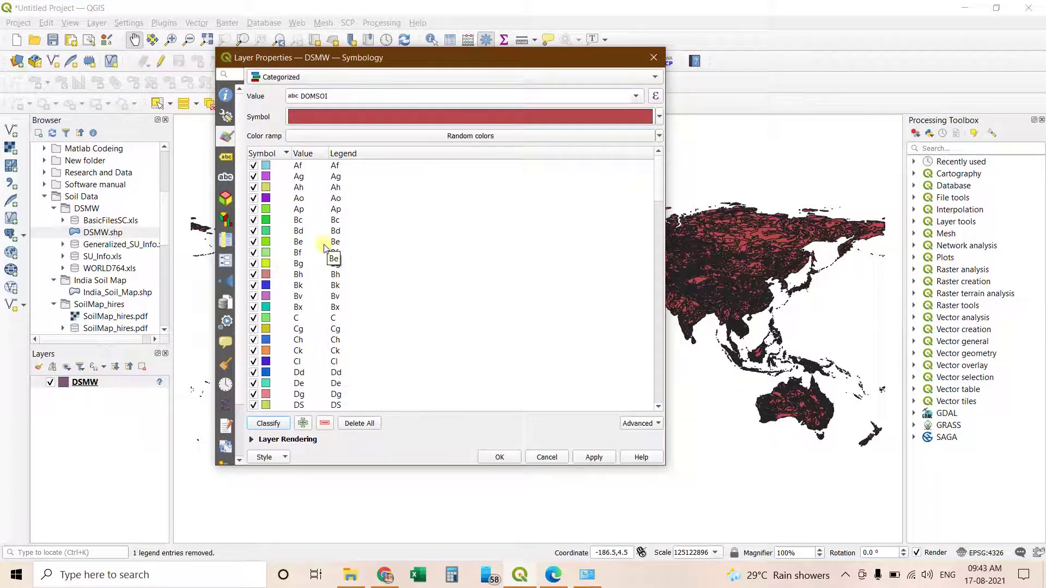
scroll(324, 248, down, 20)
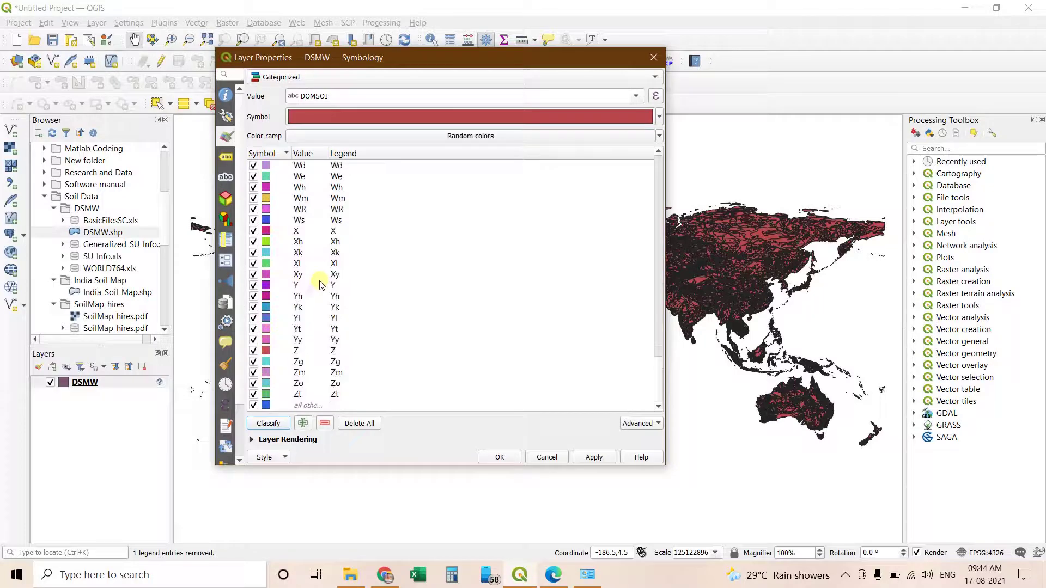
click(254, 405)
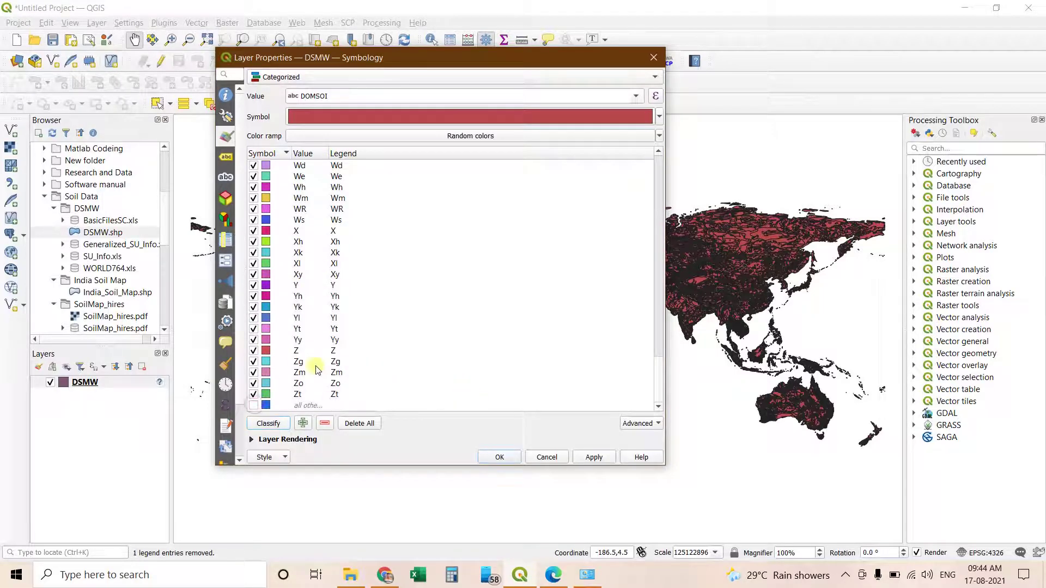
scroll(308, 358, up, 15)
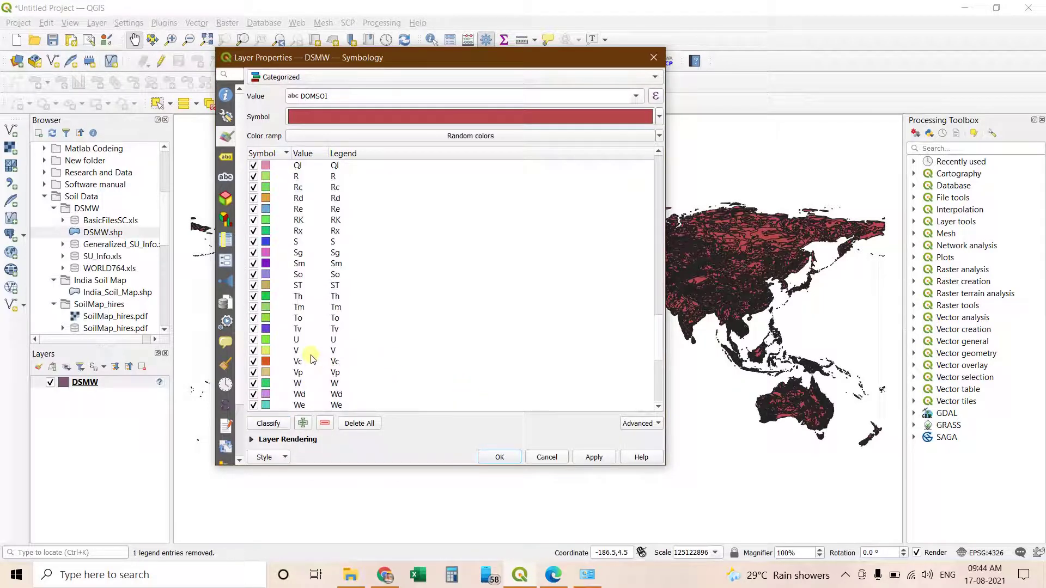
click(596, 457)
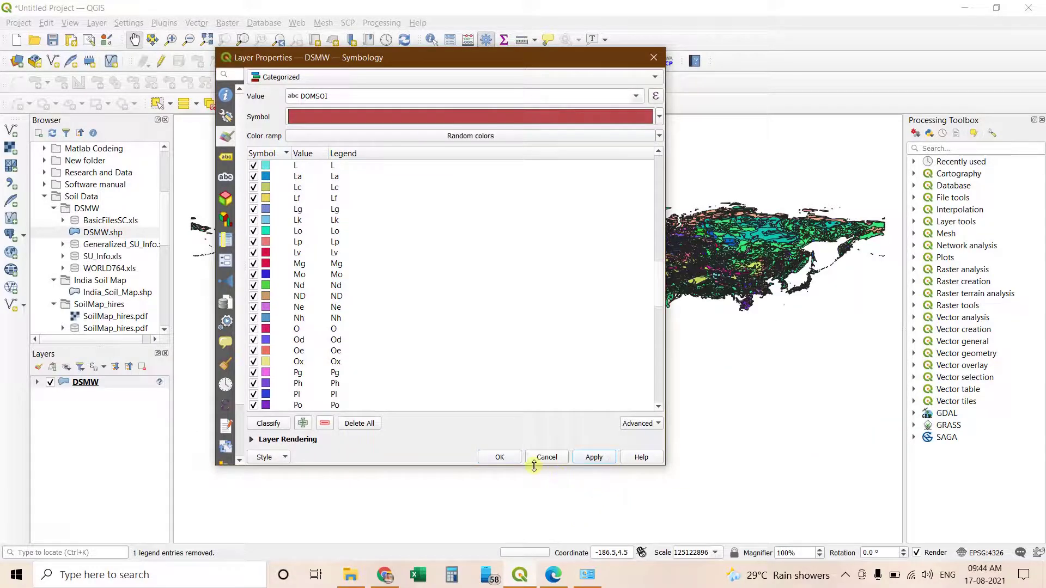
click(508, 457)
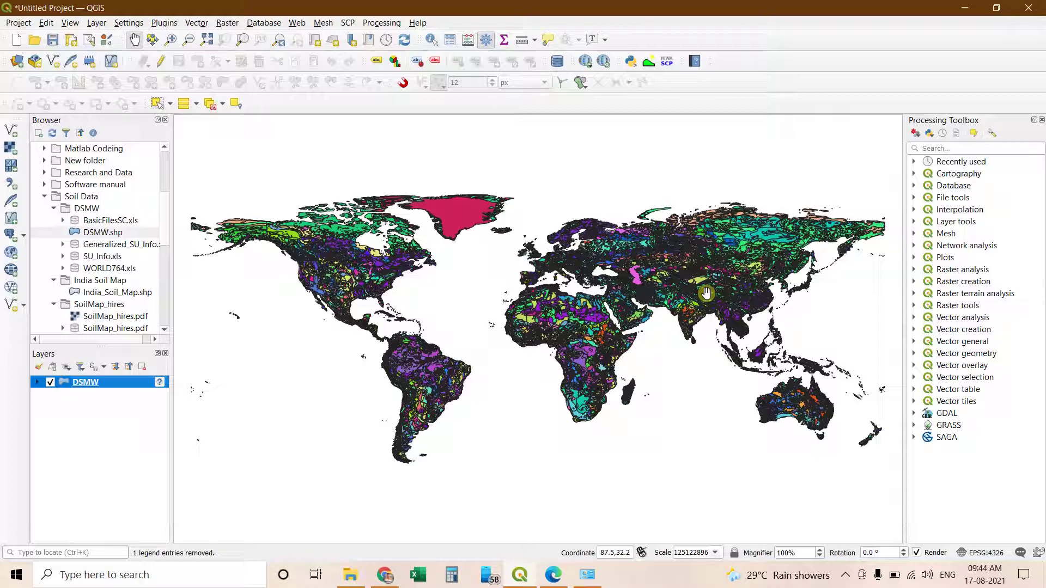
Step: Zoom and pan the map to centre on India
scroll(702, 315, up, 3)
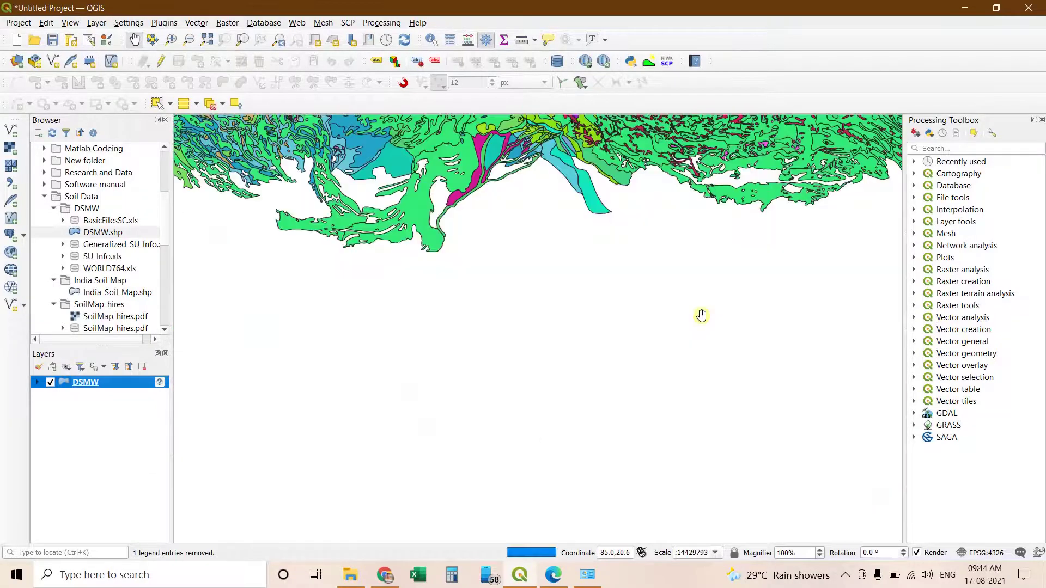
drag(654, 298, 600, 274)
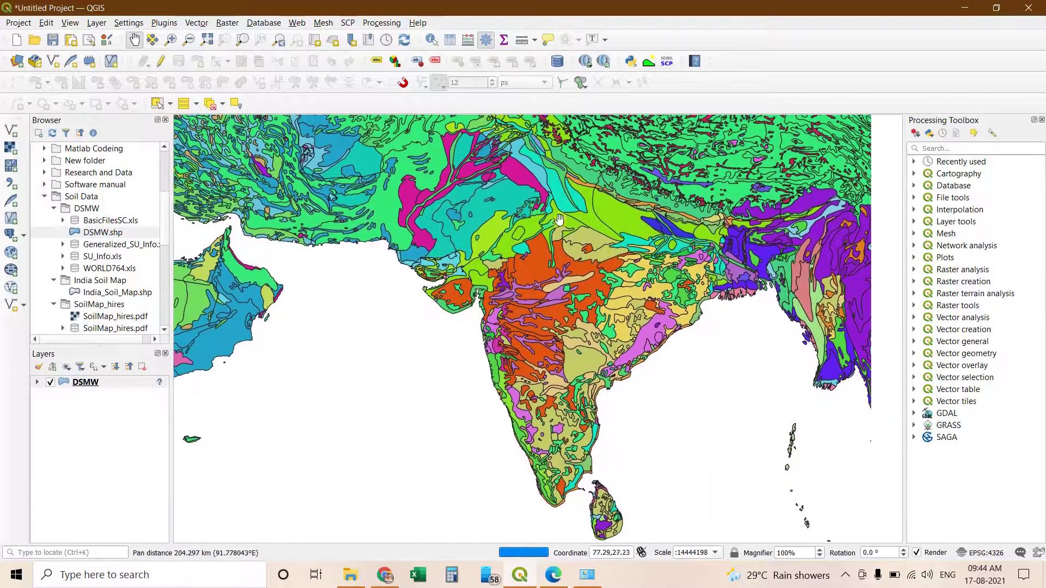
drag(493, 239, 512, 232)
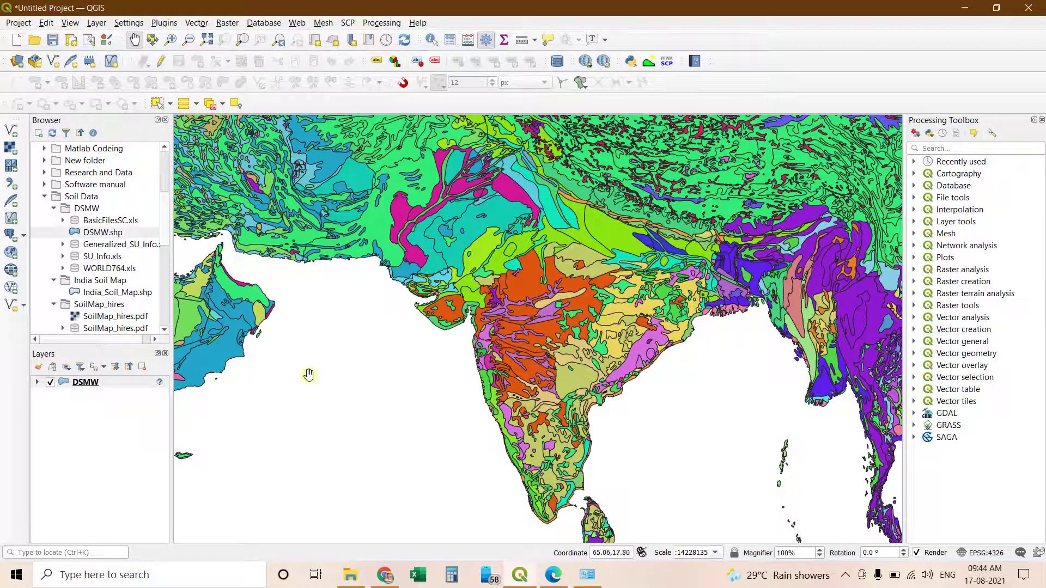
Step: Expand the DSMW layer in the Layers panel to list its soil categories
click(37, 382)
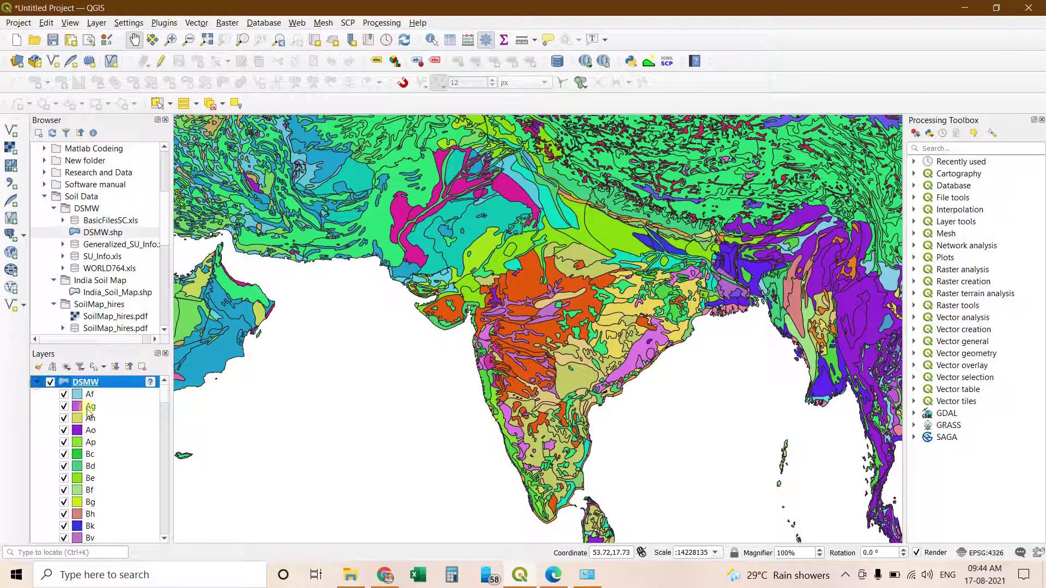
scroll(164, 412, down, 5)
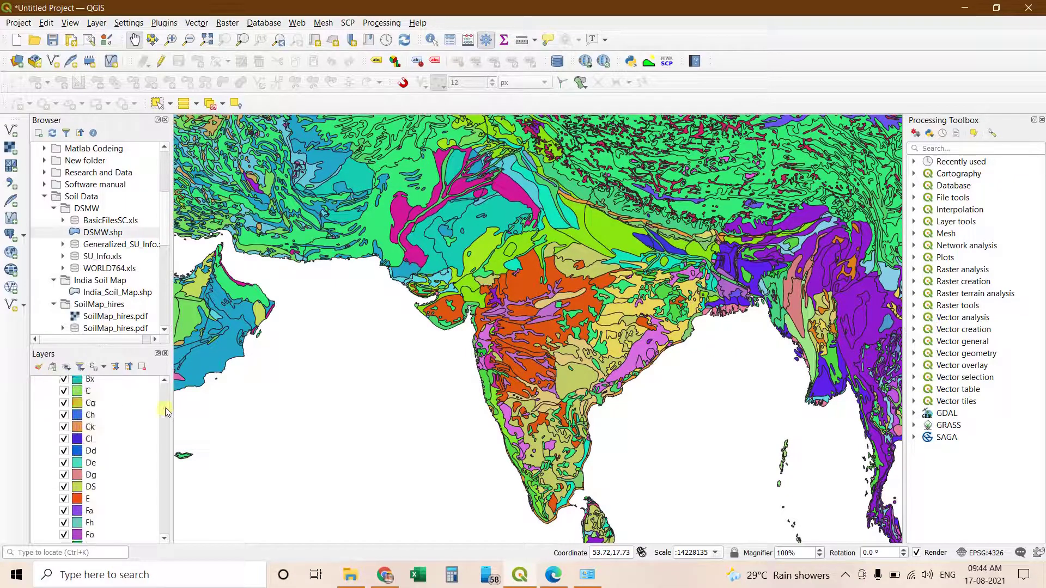
scroll(145, 410, up, 5)
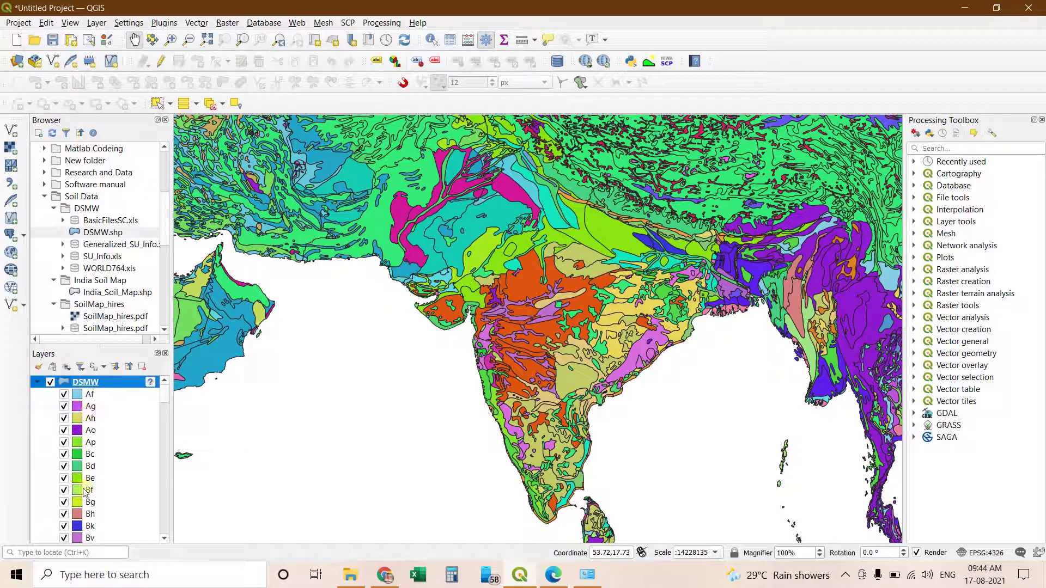
scroll(90, 450, down, 4)
scroll(90, 451, up, 4)
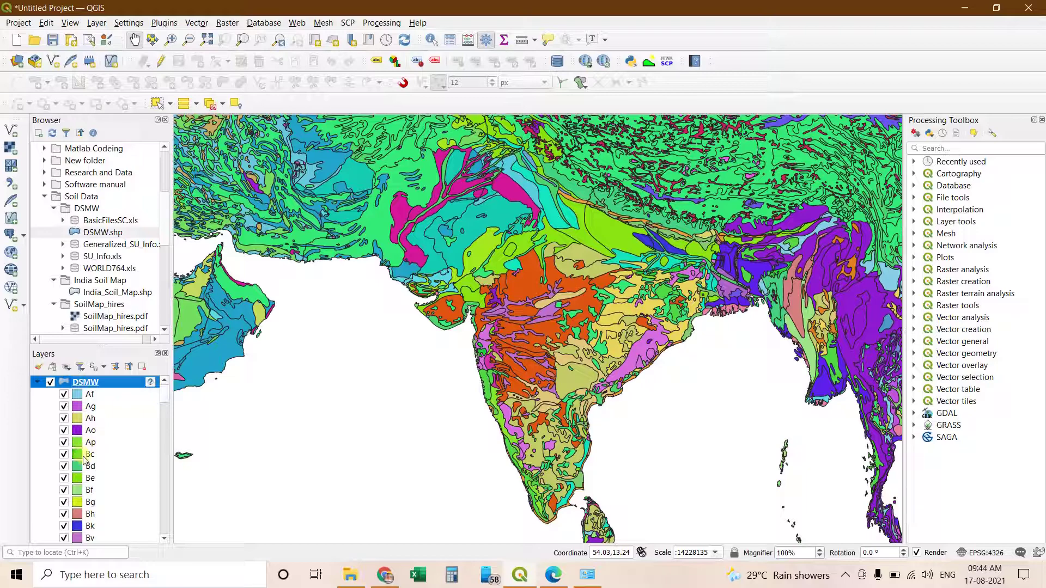
Step: Check the soil map PDF legend in Edge, then return to the QGIS map window
click(556, 579)
scroll(537, 414, down, 3)
scroll(538, 414, up, 4)
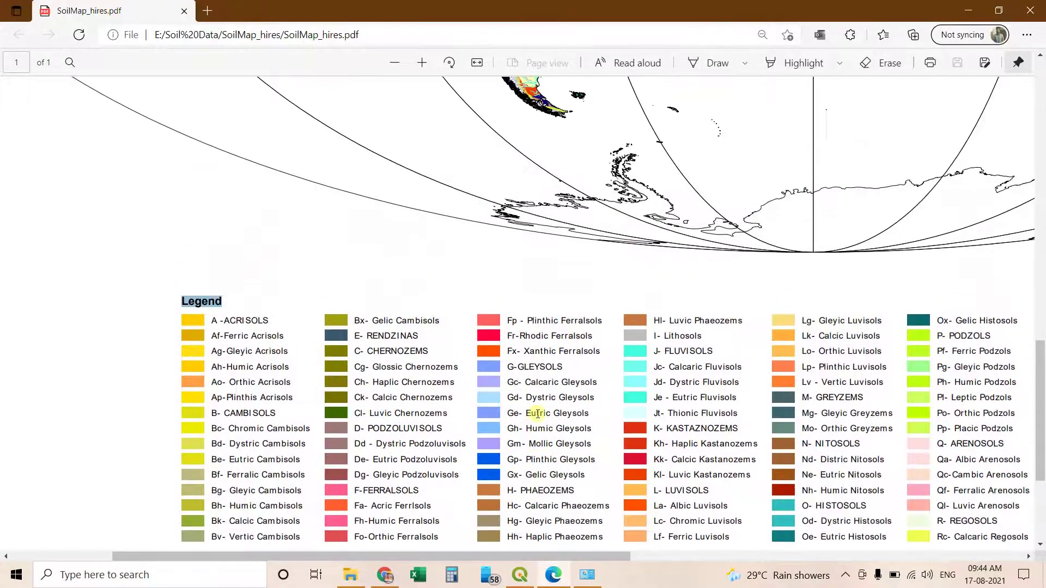
scroll(538, 415, down, 3)
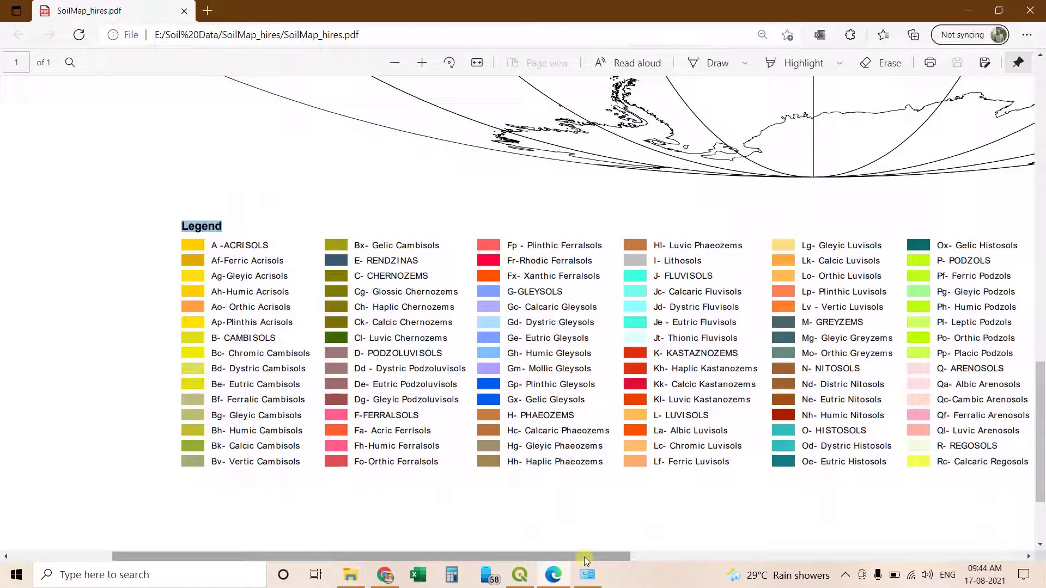
drag(581, 555, 802, 557)
click(536, 579)
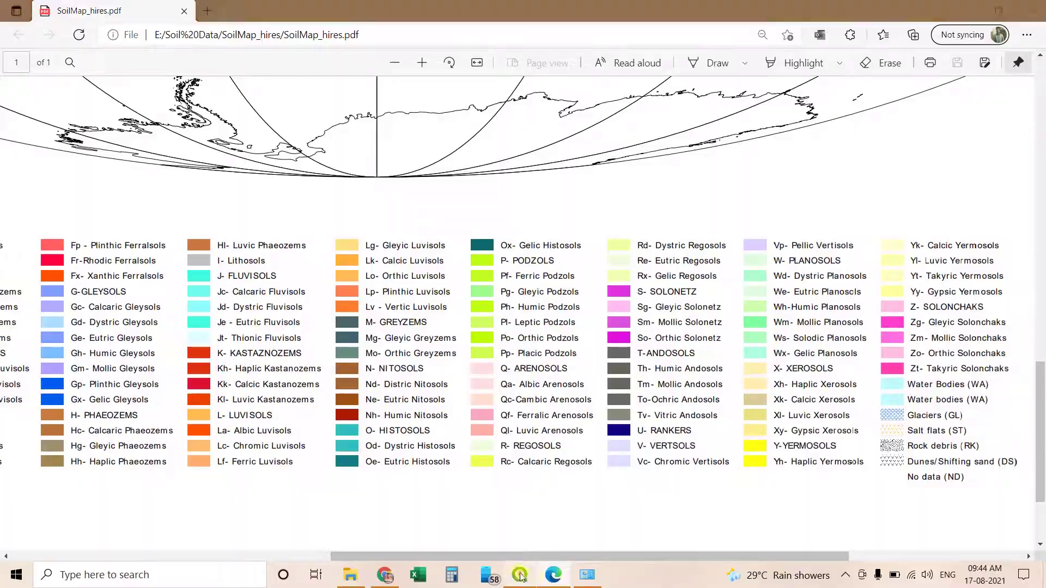
Step: Hide and collapse the DSMW layer, then load India_Soil_Map.shp from the Browser panel
scroll(439, 325, up, 4)
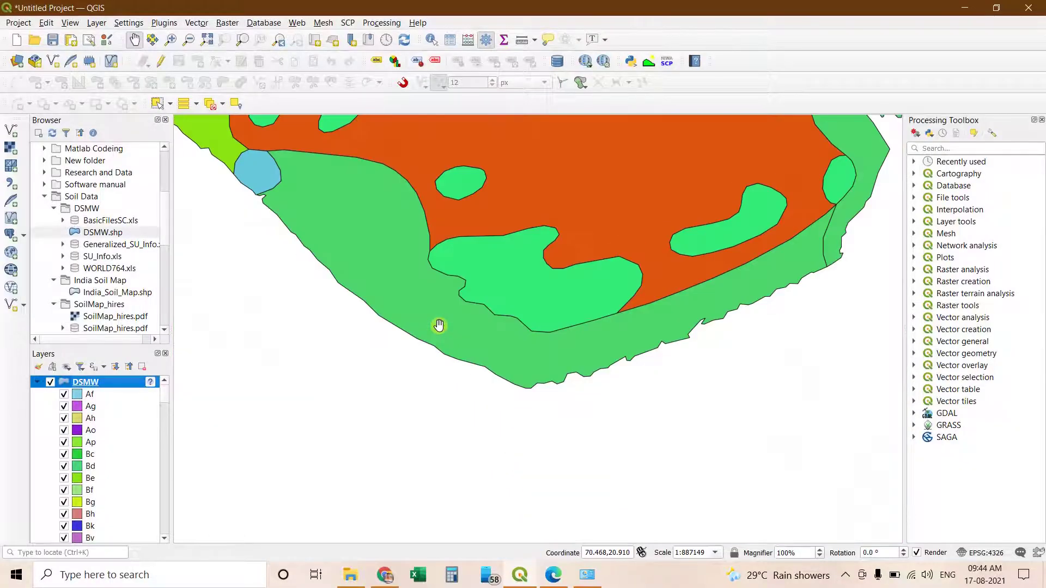
scroll(439, 325, down, 4)
scroll(439, 326, down, 1)
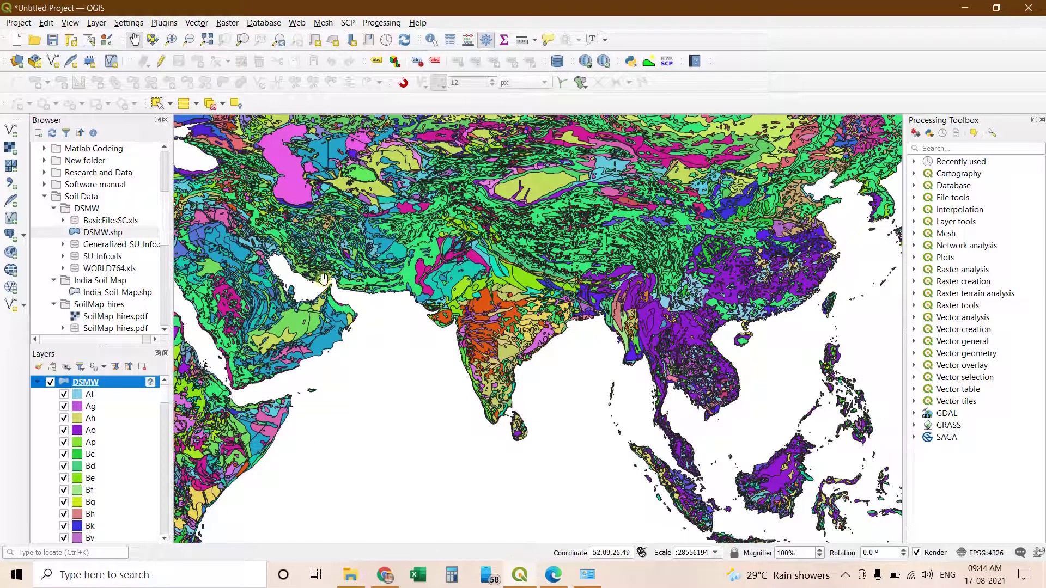
click(169, 233)
scroll(168, 237, down, 1)
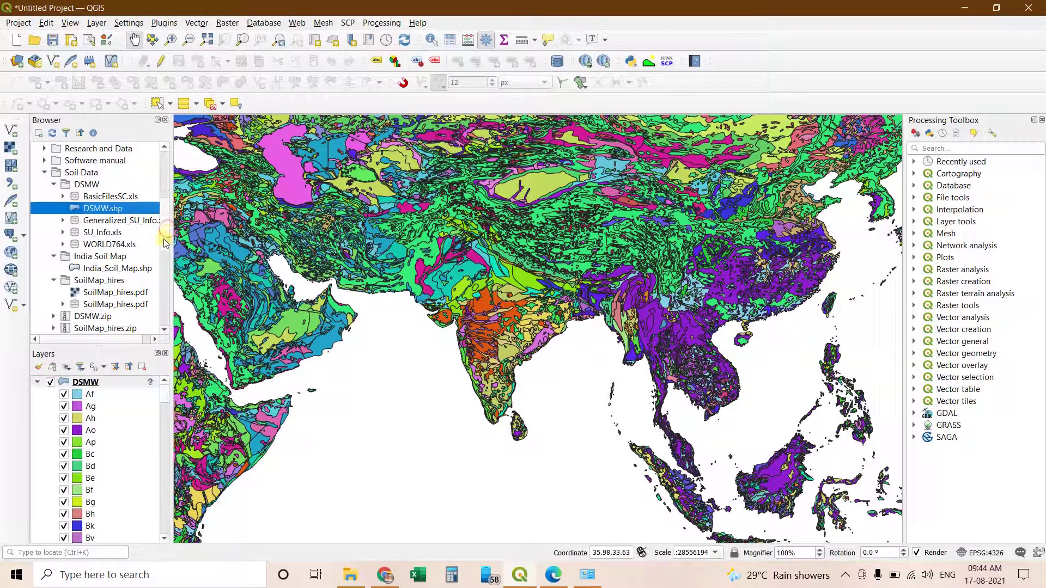
click(50, 384)
click(40, 384)
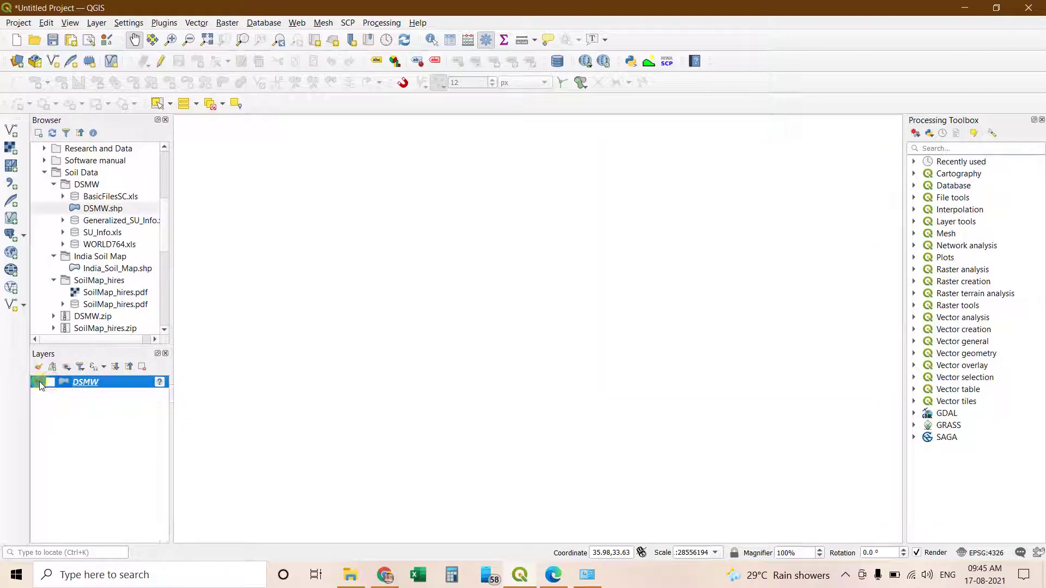
double_click(97, 270)
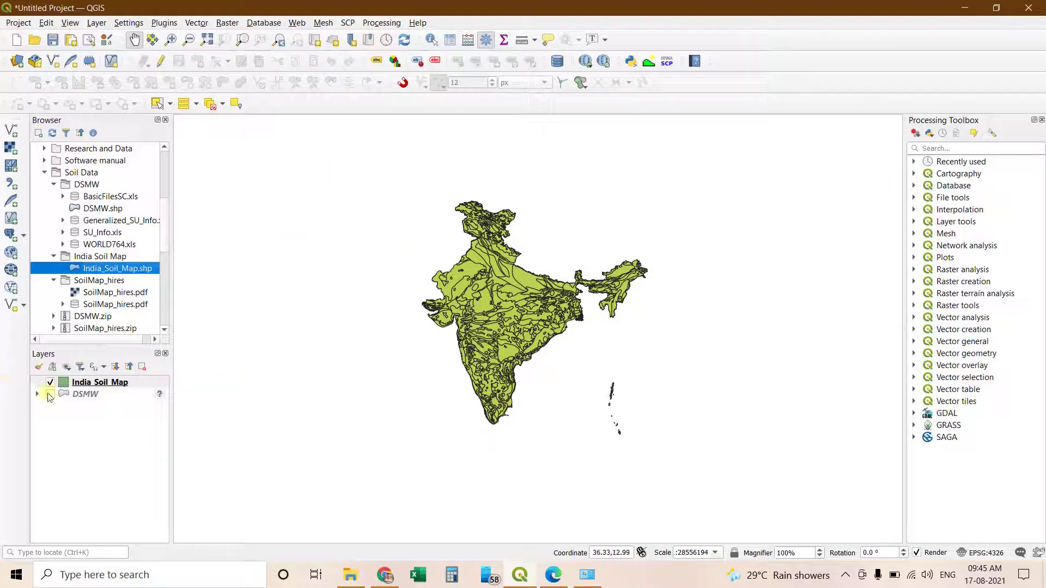
Step: Open the India_Soil_Map layer properties and switch its symbology to Categorized
click(74, 383)
right_click(76, 383)
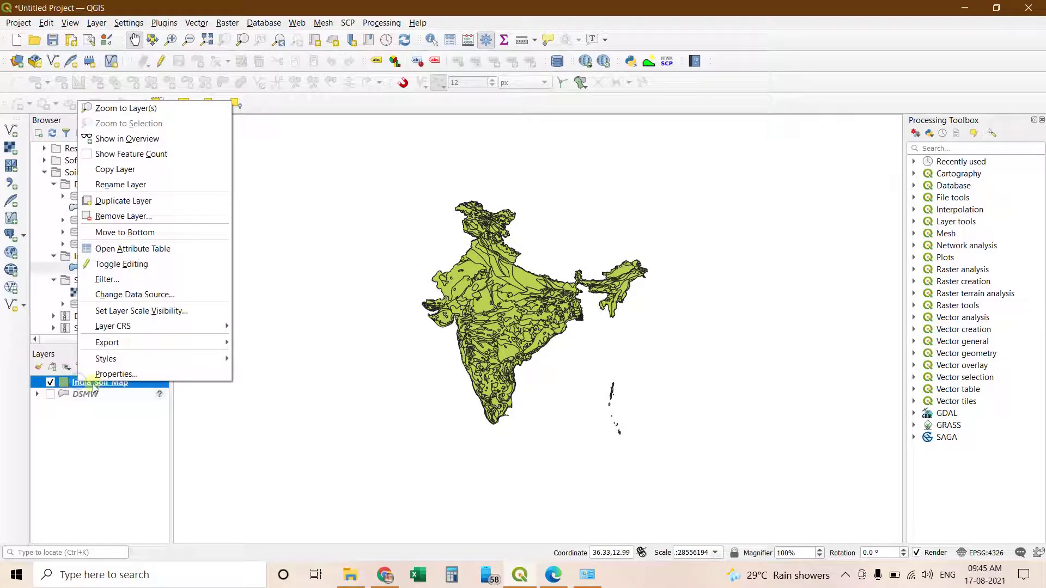
key(Escape)
double_click(120, 381)
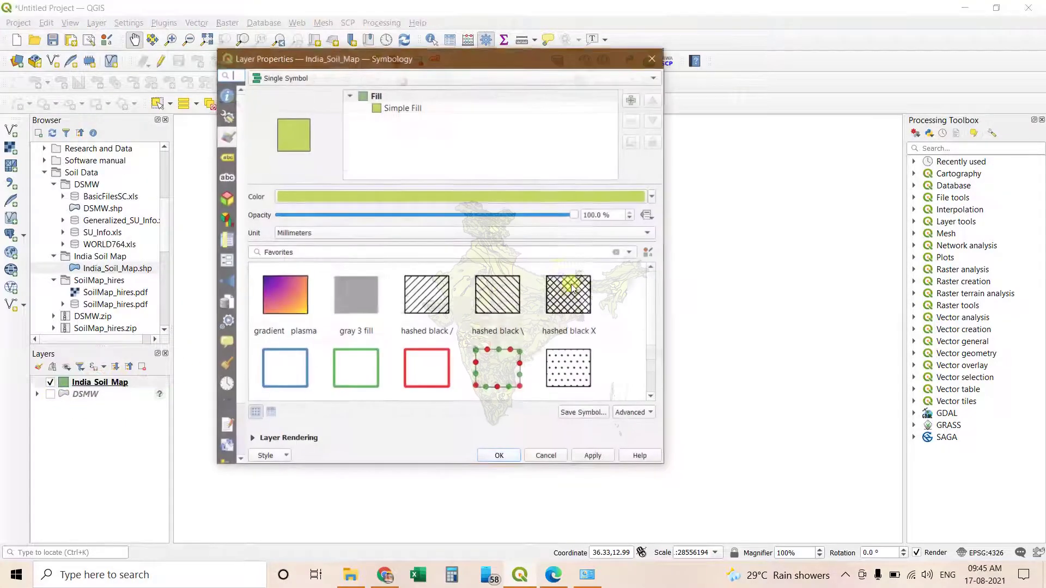
click(414, 77)
click(327, 90)
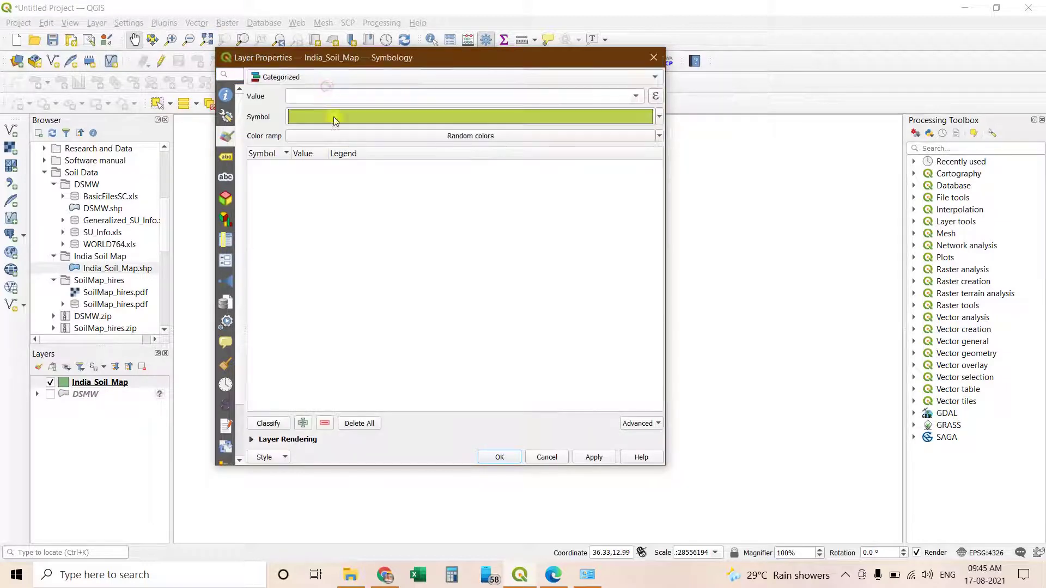
Step: Classify by the DOMSOI field without the all-other-values category, then apply and close
click(267, 423)
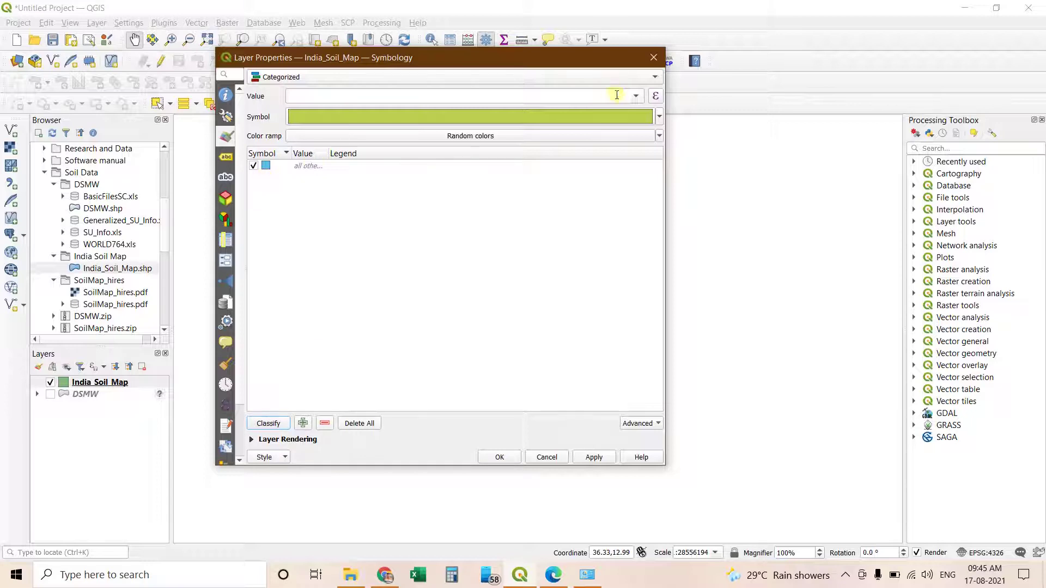
click(637, 98)
click(385, 140)
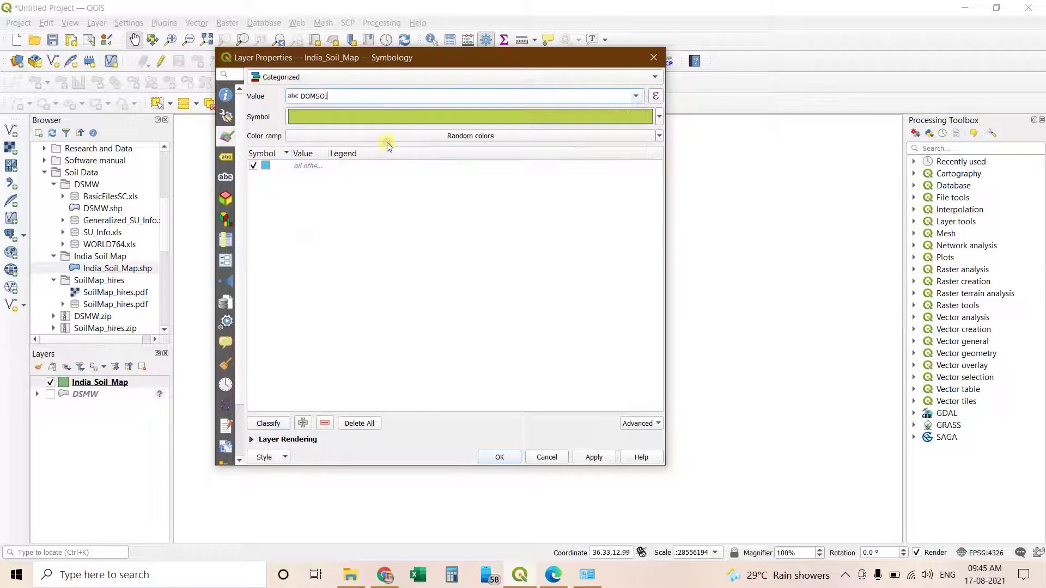
click(253, 165)
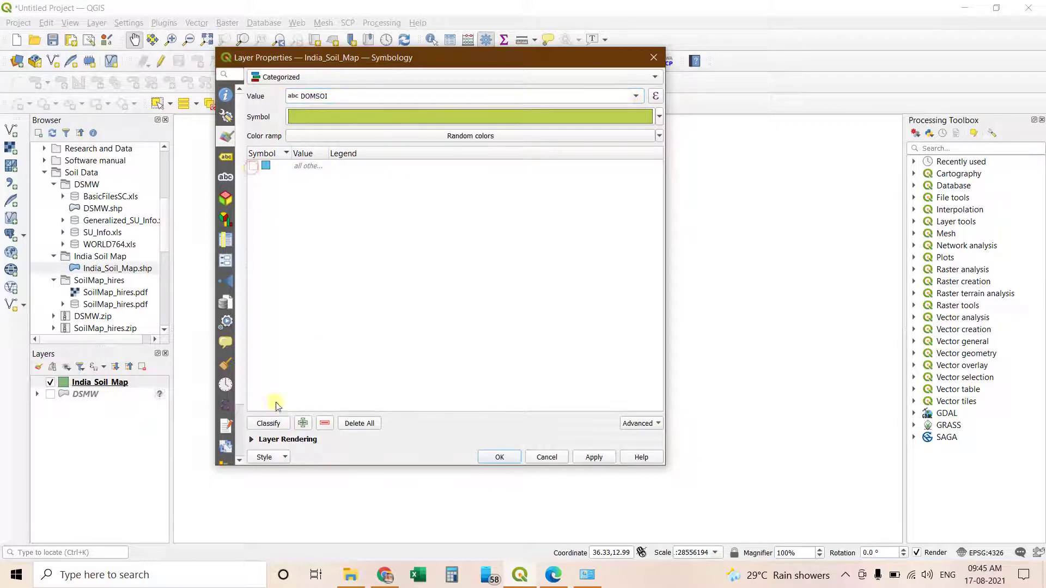
click(269, 423)
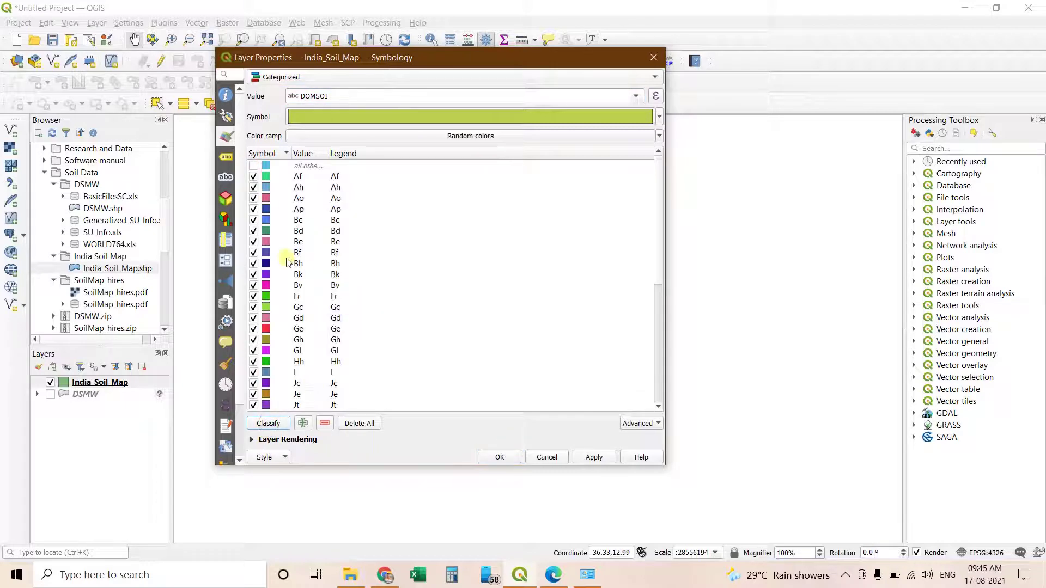
scroll(354, 297, down, 8)
click(595, 458)
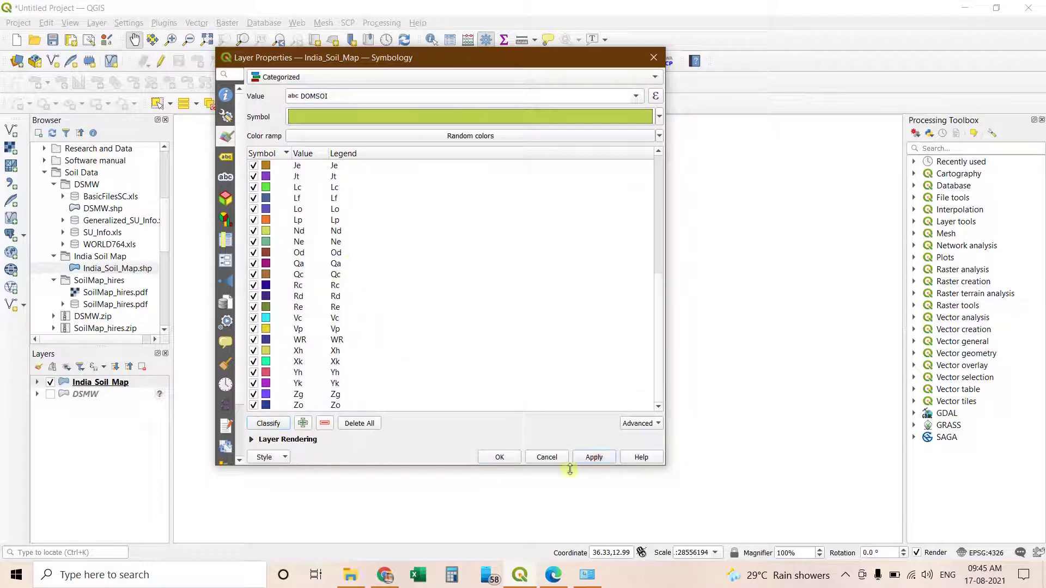
click(500, 458)
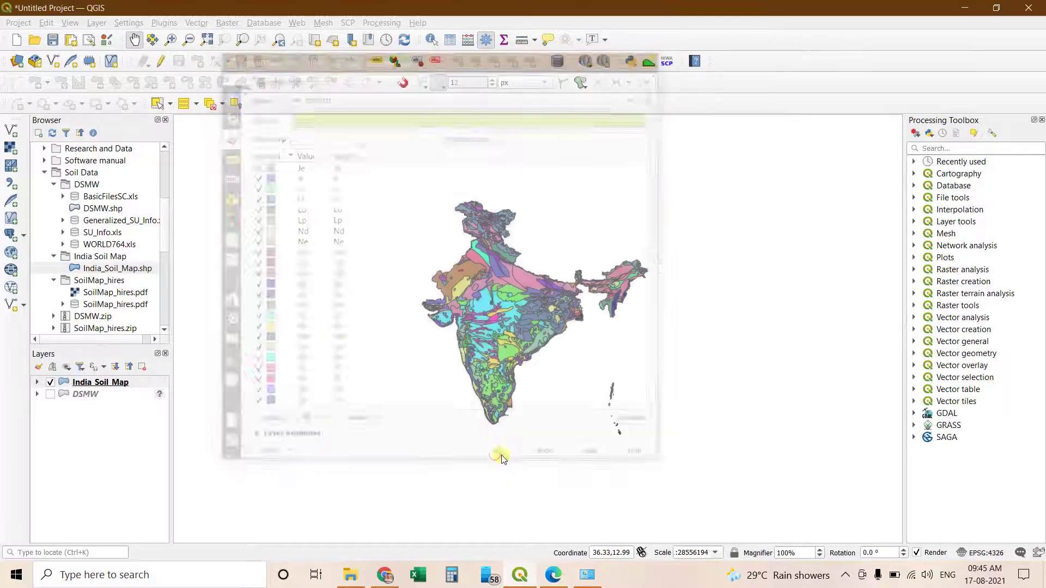
Step: Zoom in and pan the map until the India soil map sits centred in view
scroll(533, 196, up, 2)
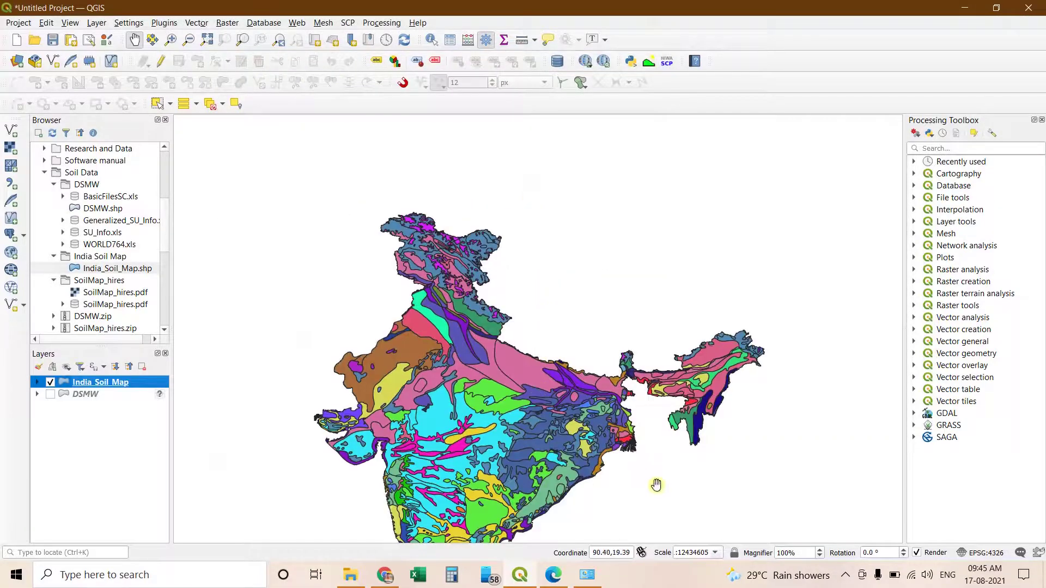
drag(658, 485, 647, 367)
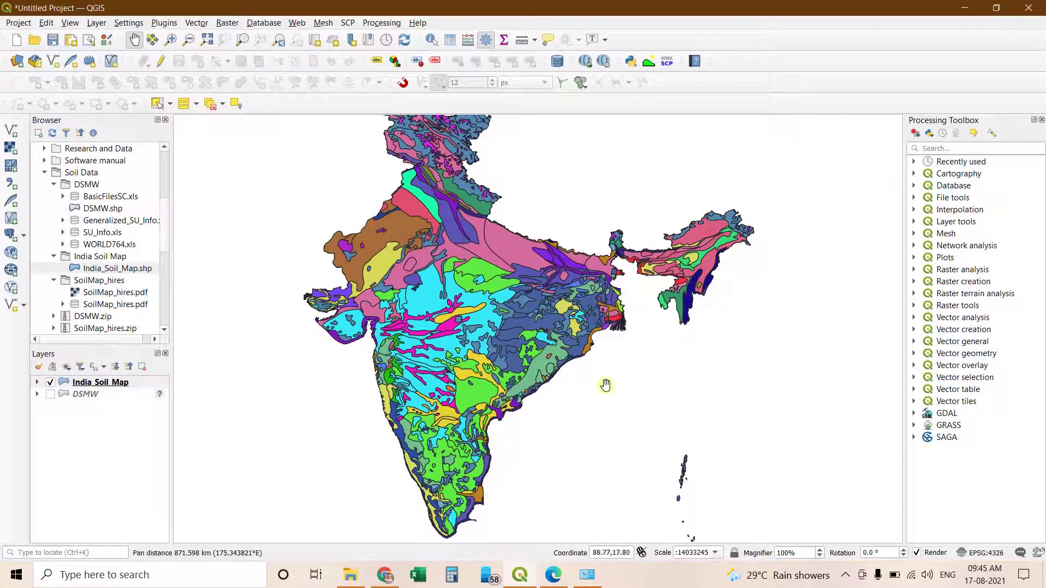
mouse_move(718, 360)
mouse_down()
mouse_move(739, 418)
mouse_move(731, 360)
mouse_move(705, 359)
mouse_up()
drag(612, 345, 612, 365)
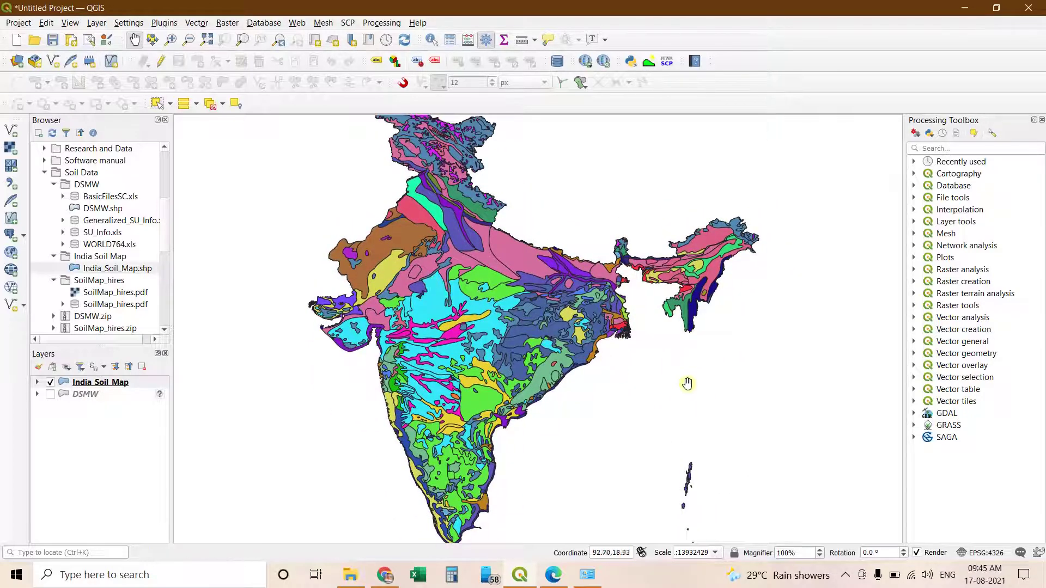
drag(689, 381, 705, 366)
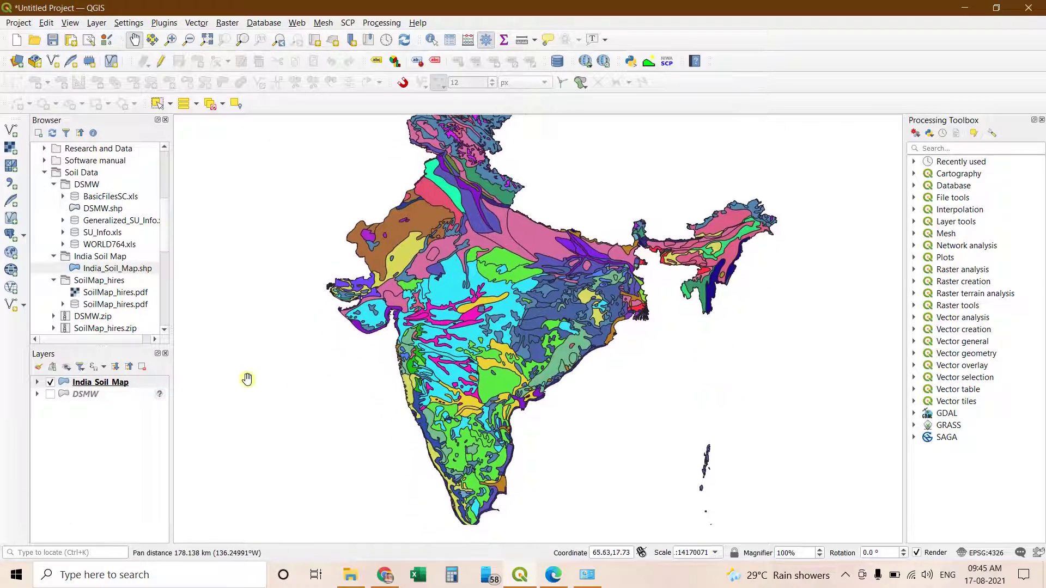
right_click(112, 382)
click(147, 376)
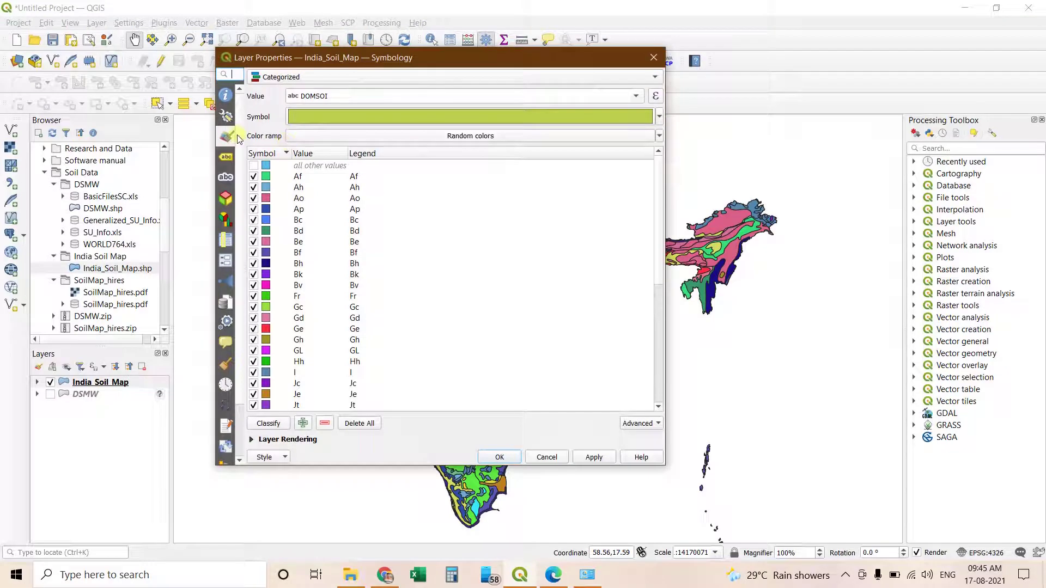
click(227, 158)
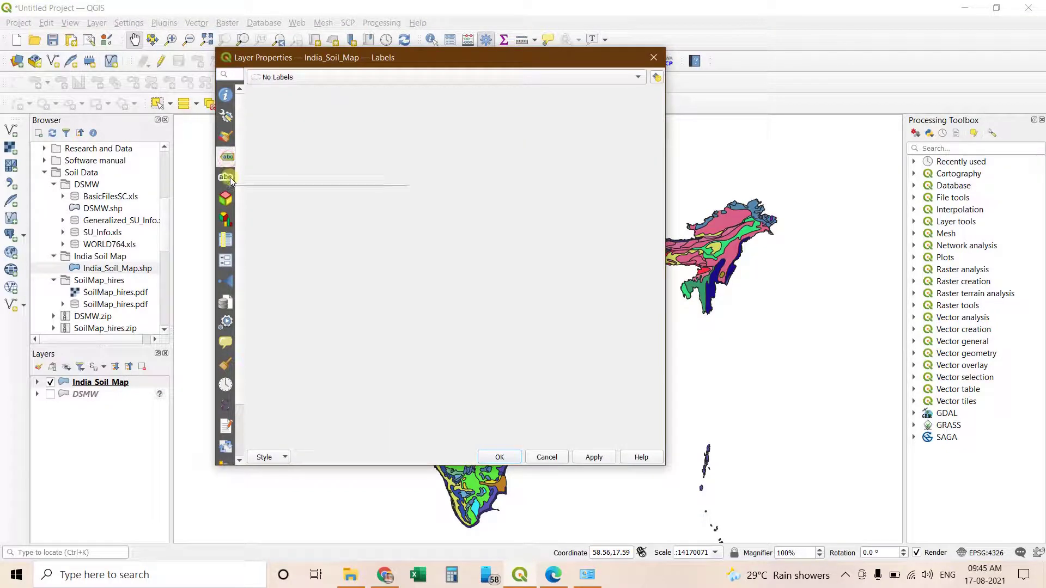
key(Down)
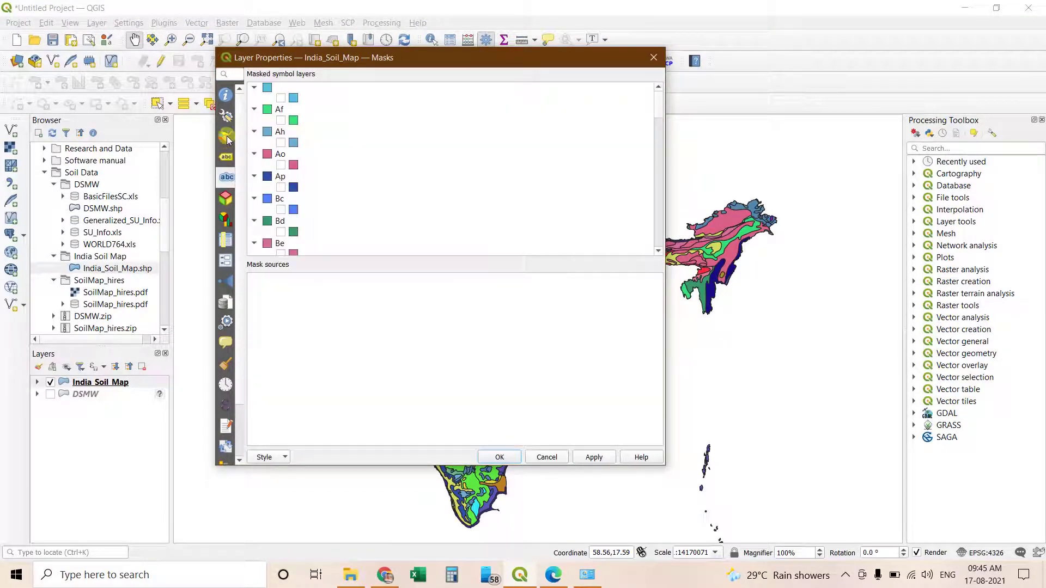
click(227, 138)
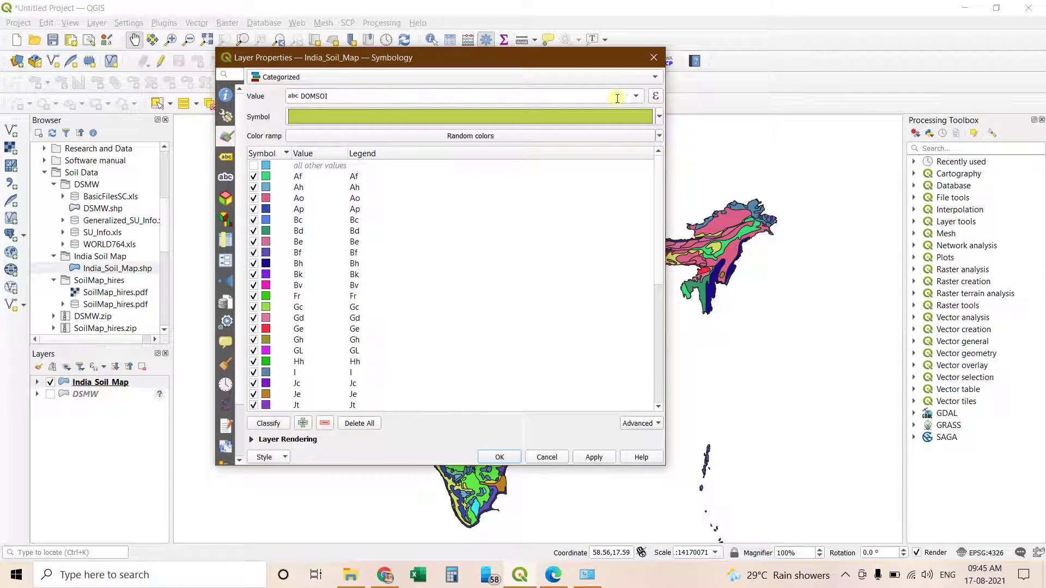
click(652, 77)
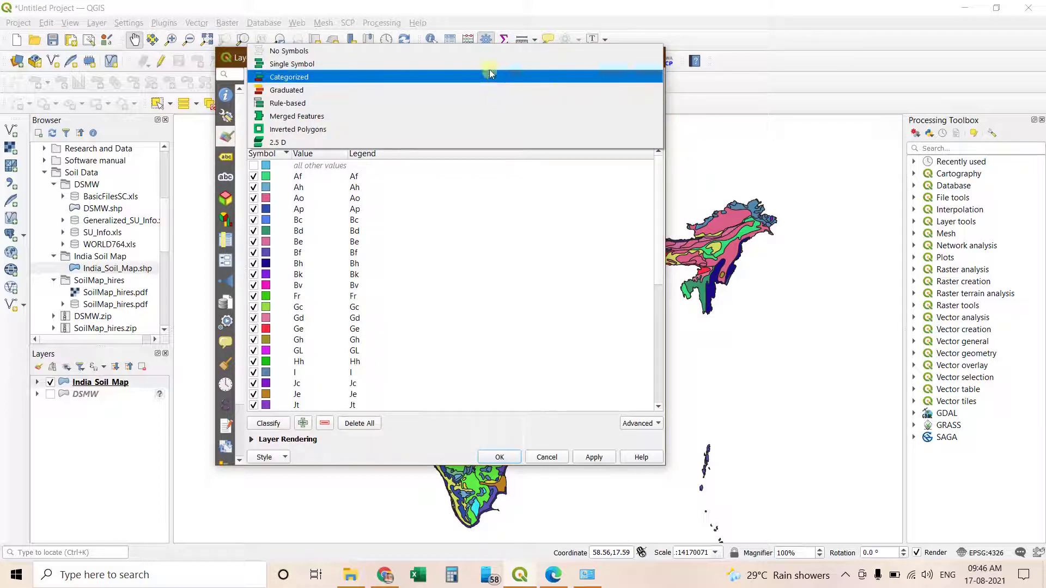
click(518, 180)
click(544, 253)
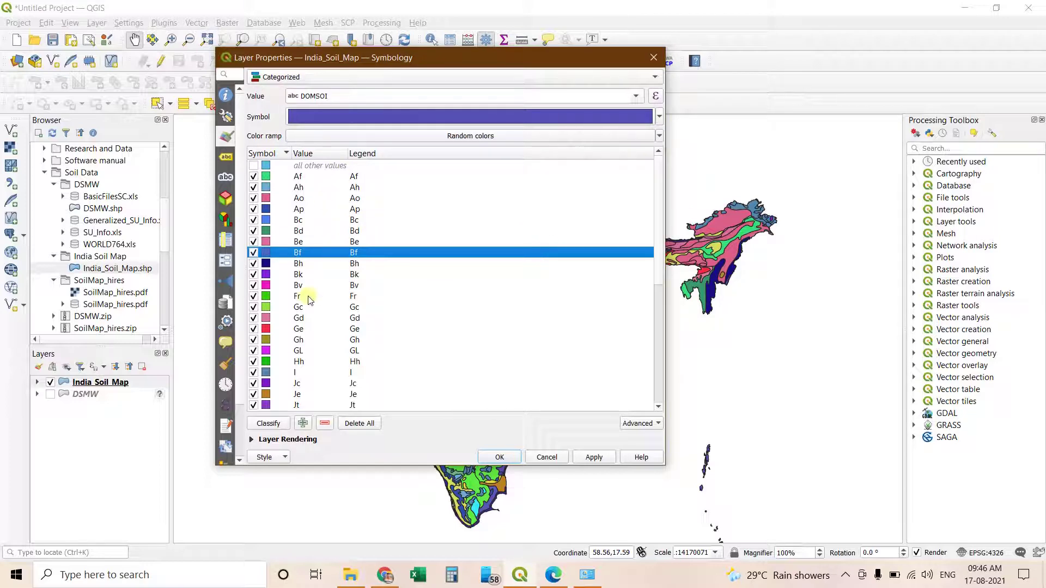
click(500, 457)
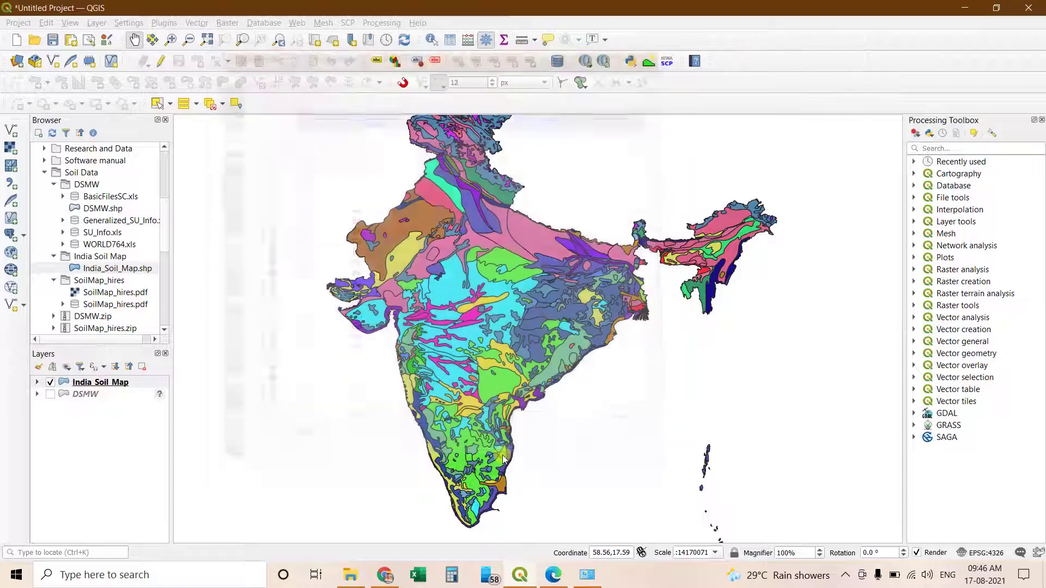